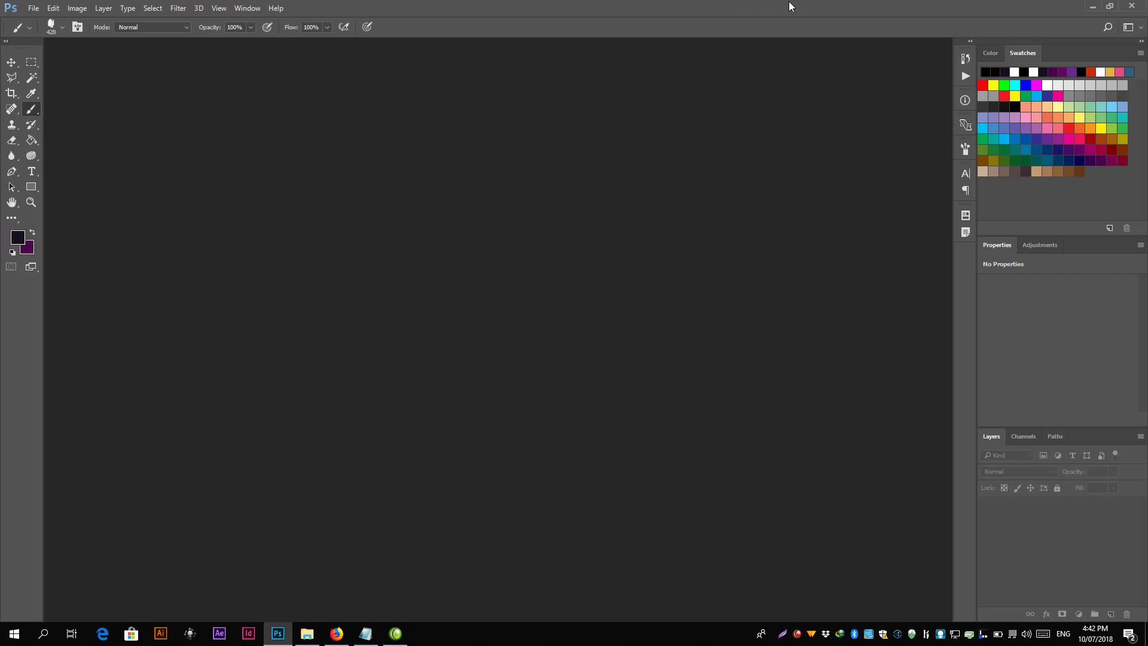
# Step: Browse the File menu, then switch to the Rectangular Marquee tool
pyautogui.click(34, 9)
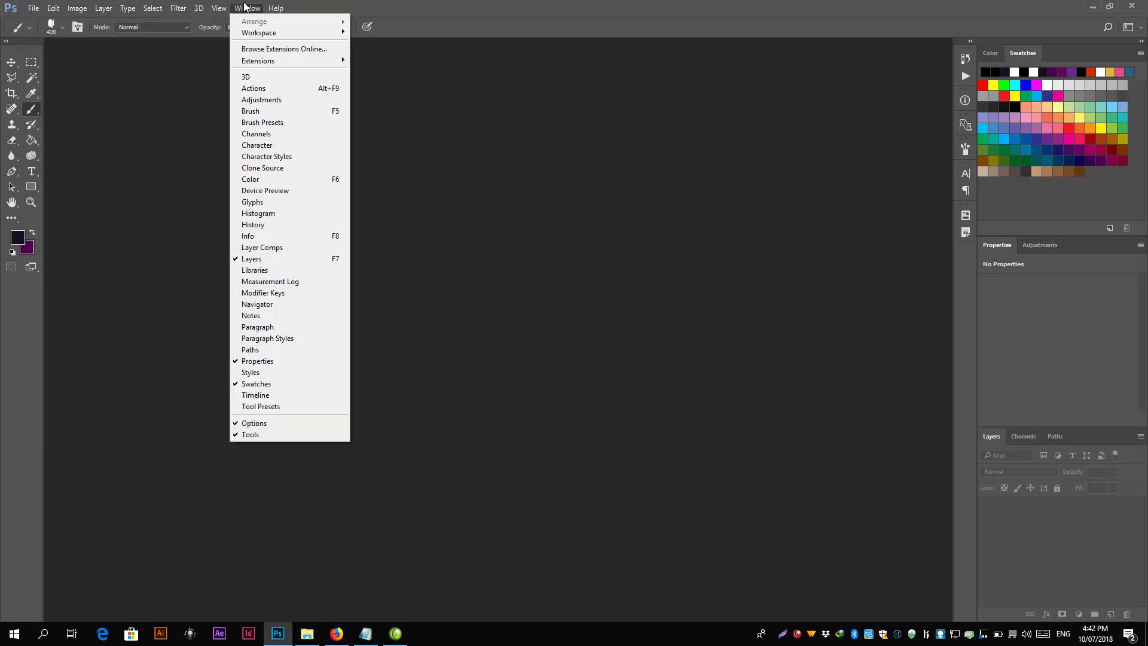
pyautogui.click(309, 5)
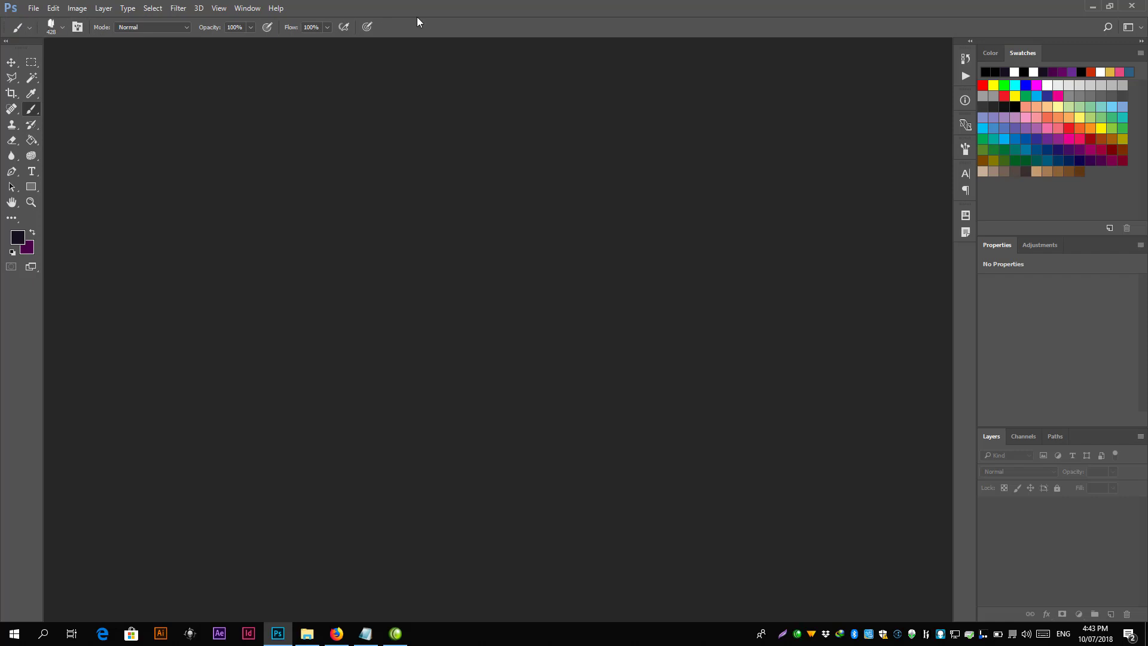
pyautogui.click(29, 65)
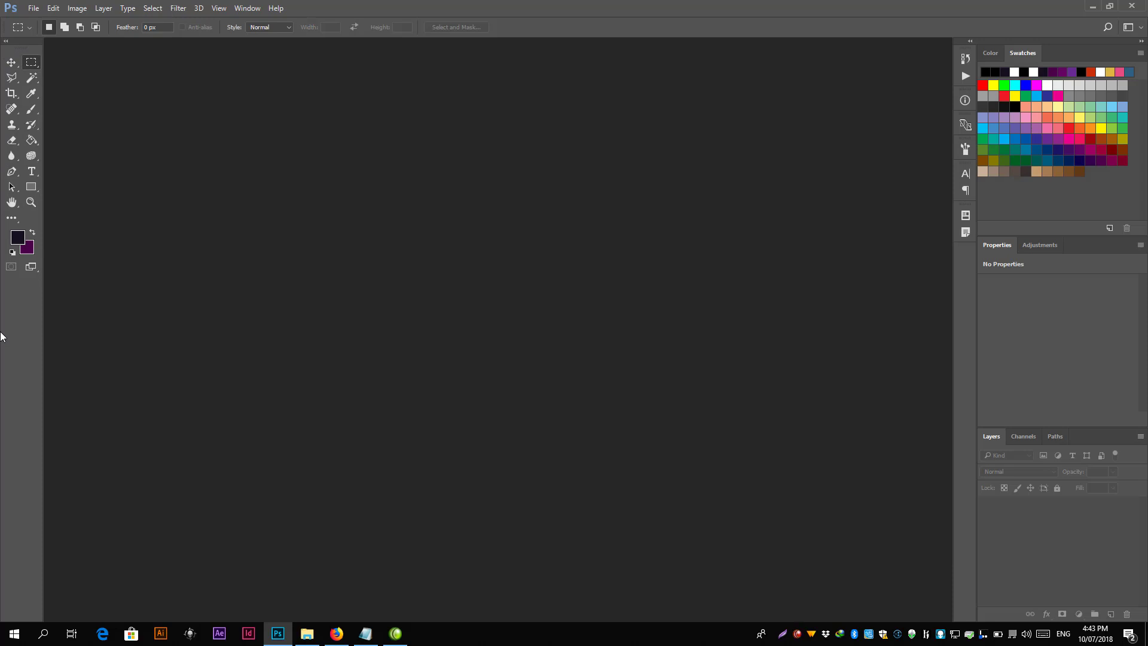
# Step: Try the Move and Polygonal Lasso tools, settle on Blur, and show the panel list
pyautogui.click(5, 66)
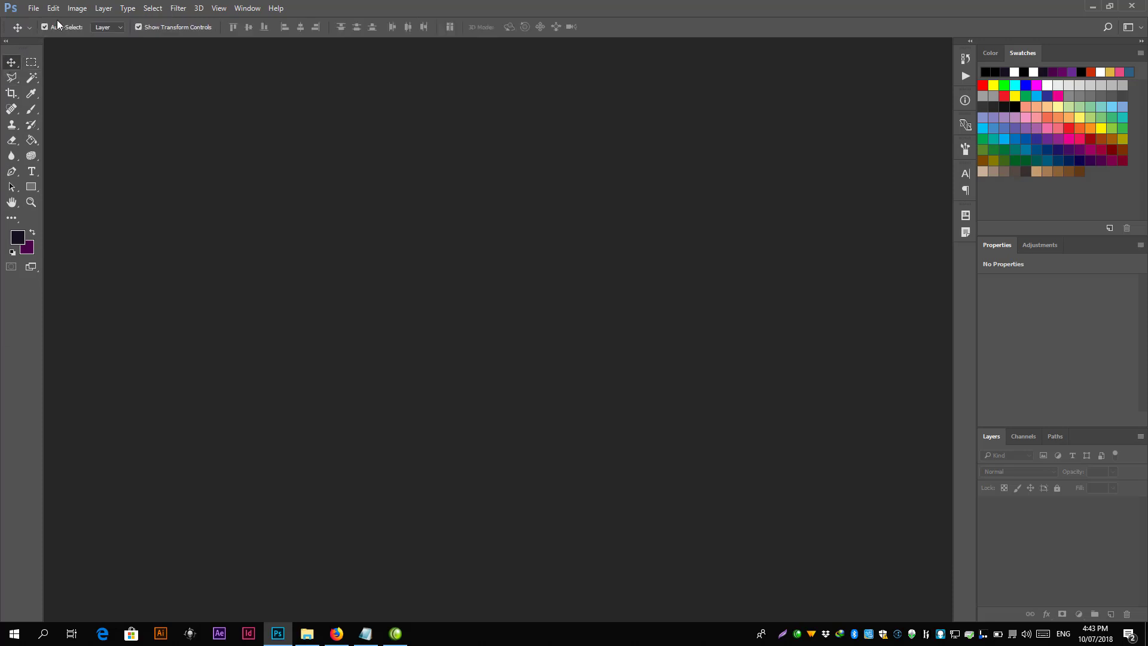
pyautogui.press('l')
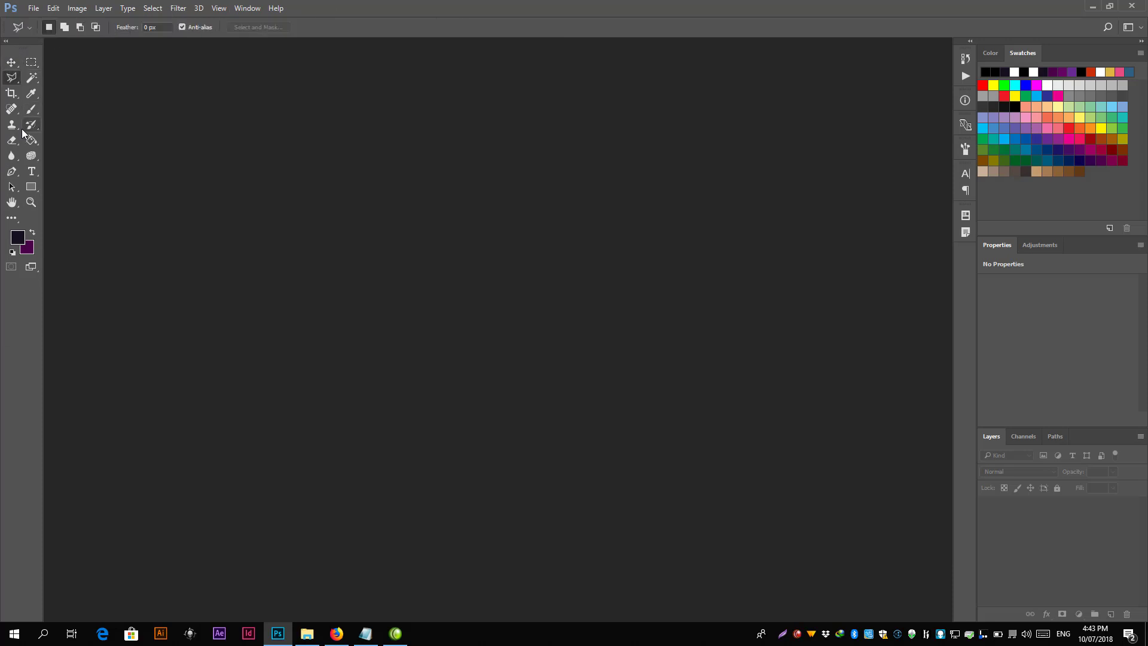
pyautogui.click(12, 156)
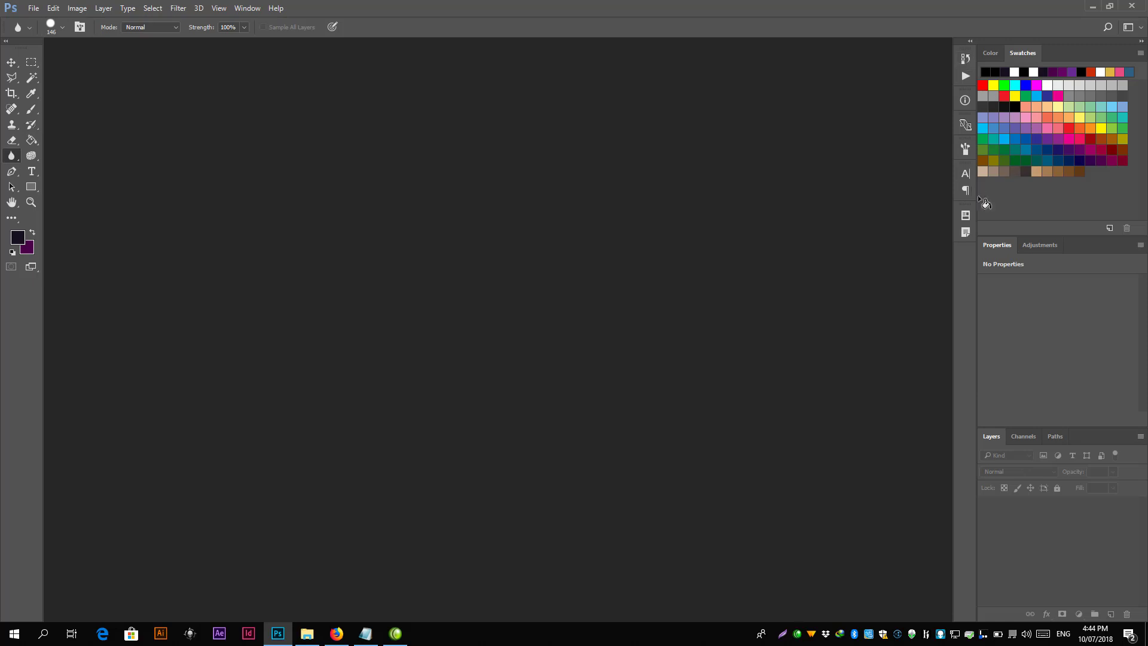
pyautogui.click(247, 7)
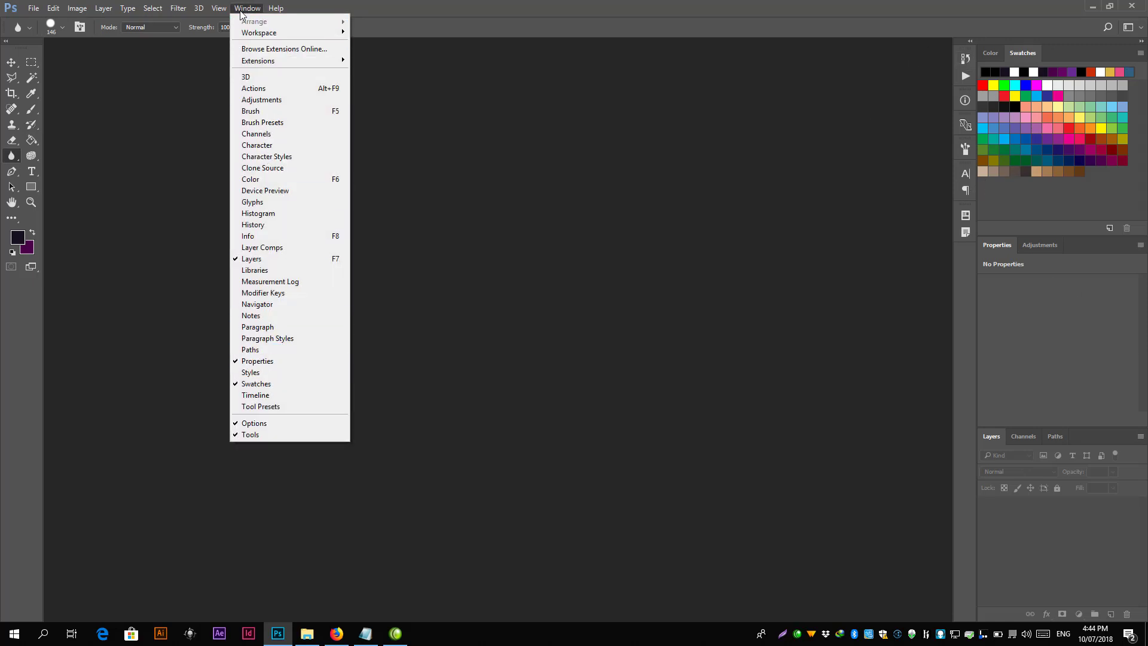
pyautogui.click(254, 111)
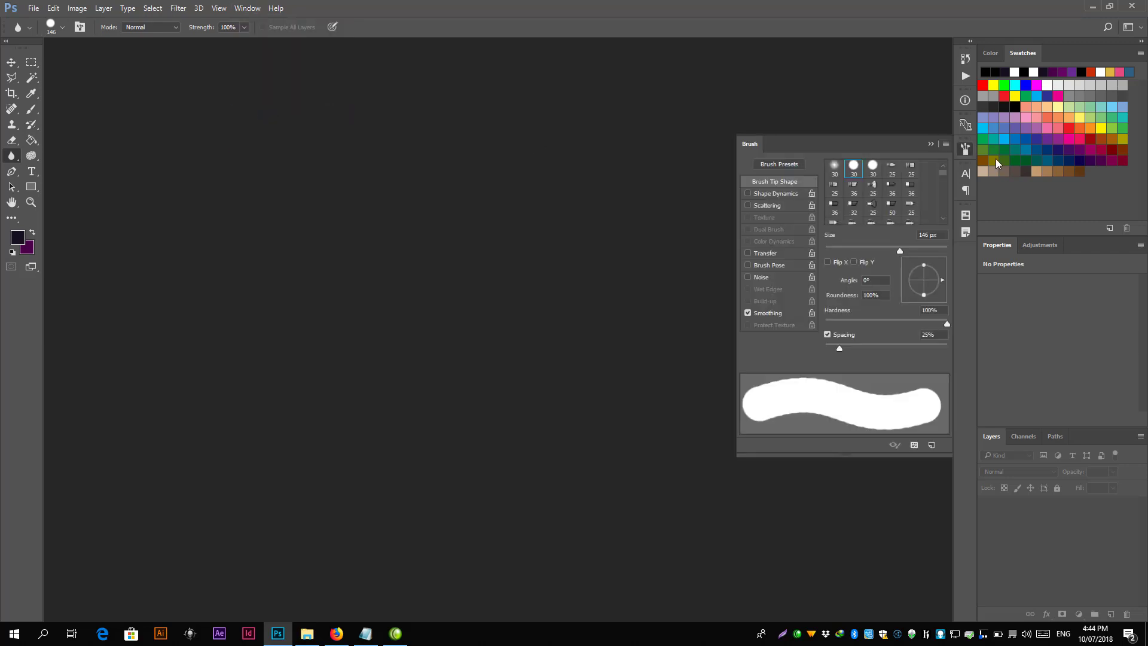
pyautogui.click(930, 144)
pyautogui.click(248, 8)
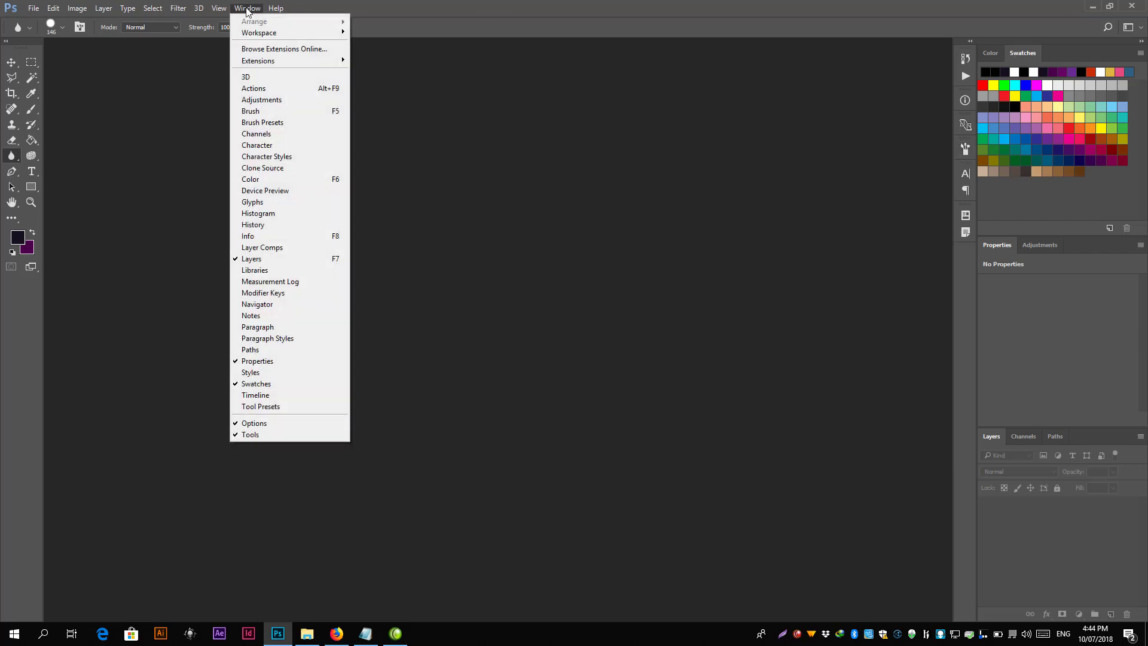
pyautogui.click(270, 377)
pyautogui.click(247, 8)
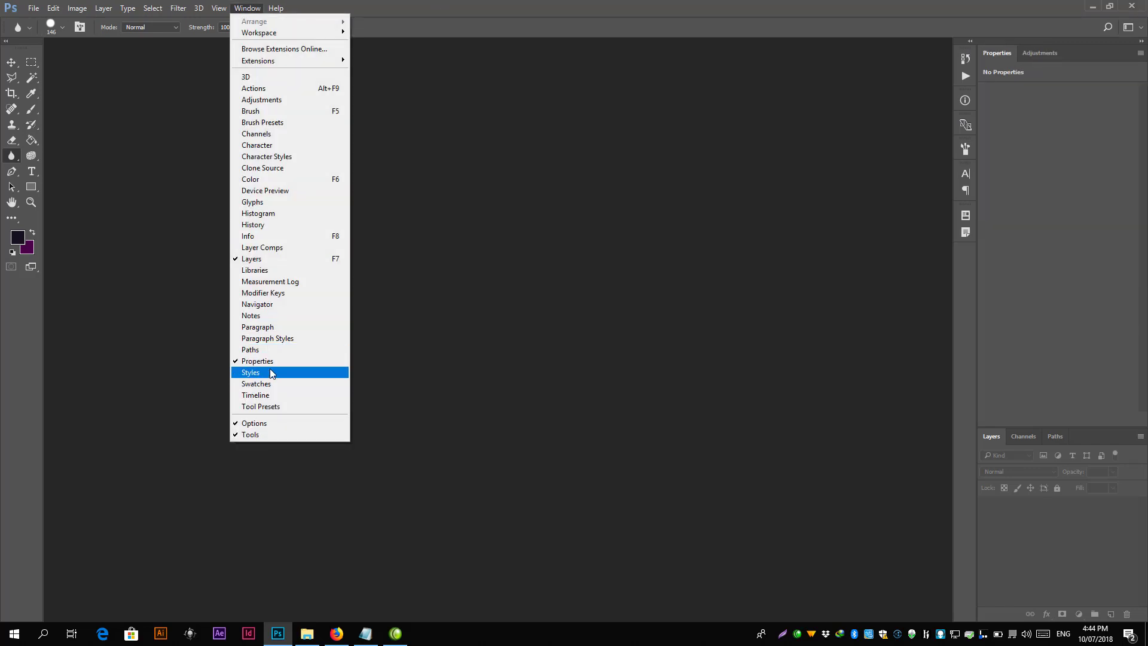
pyautogui.click(272, 374)
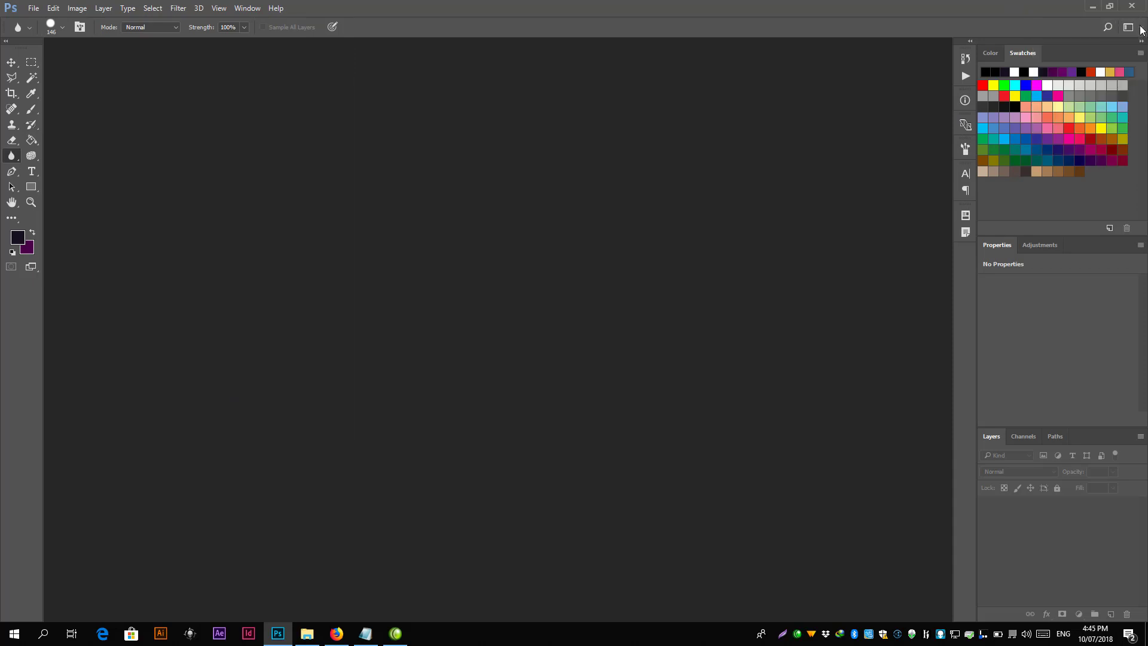
# Step: Float and re-dock the Tools panel, then switch to the 3D workspace
pyautogui.click(1141, 30)
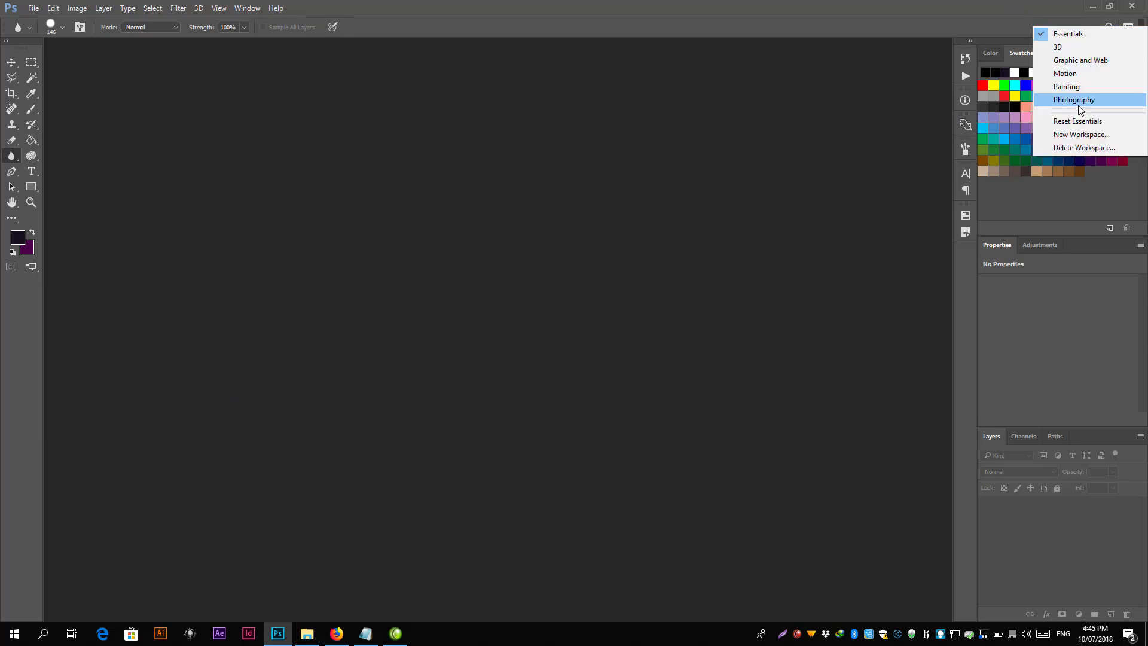
pyautogui.click(1067, 34)
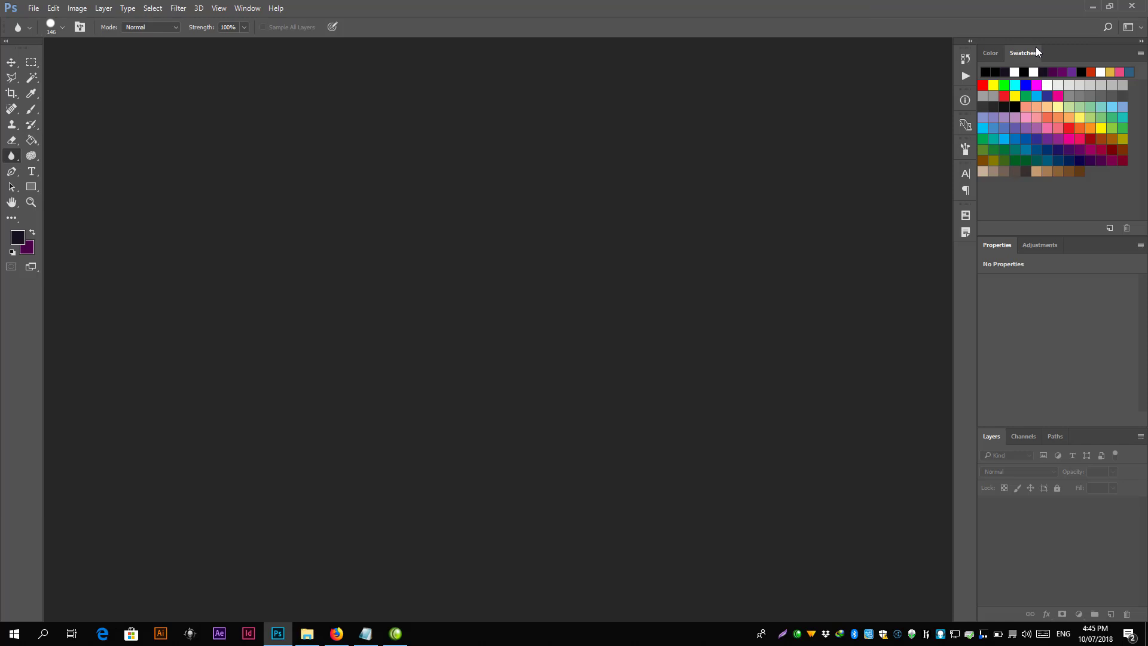
pyautogui.moveTo(27, 42)
pyautogui.mouseDown()
pyautogui.moveTo(439, 74)
pyautogui.moveTo(10, 53)
pyautogui.mouseUp()
pyautogui.click(1129, 27)
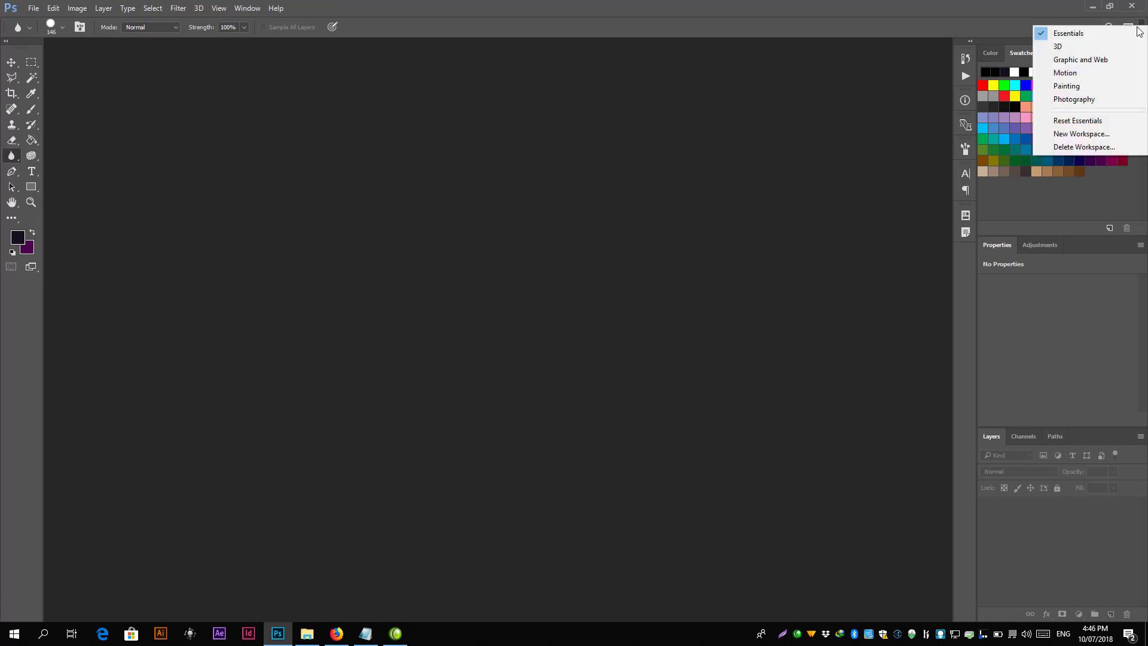
pyautogui.click(1077, 47)
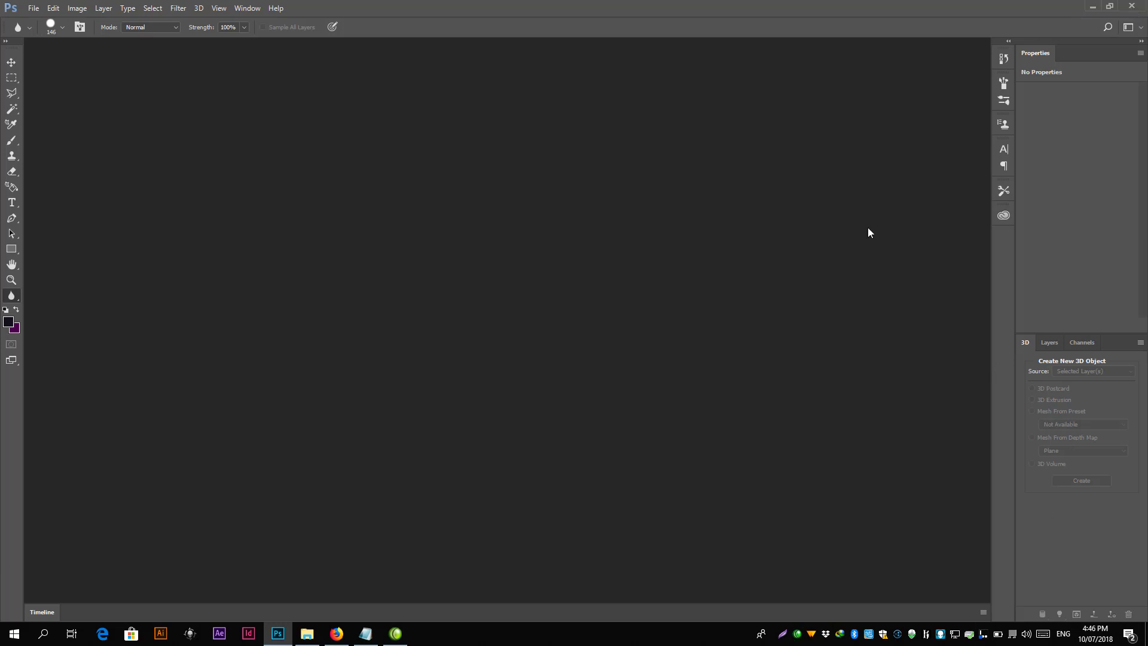
# Step: Switch through the Graphic and Web, Motion and Painting workspaces
pyautogui.click(1133, 27)
pyautogui.click(1075, 64)
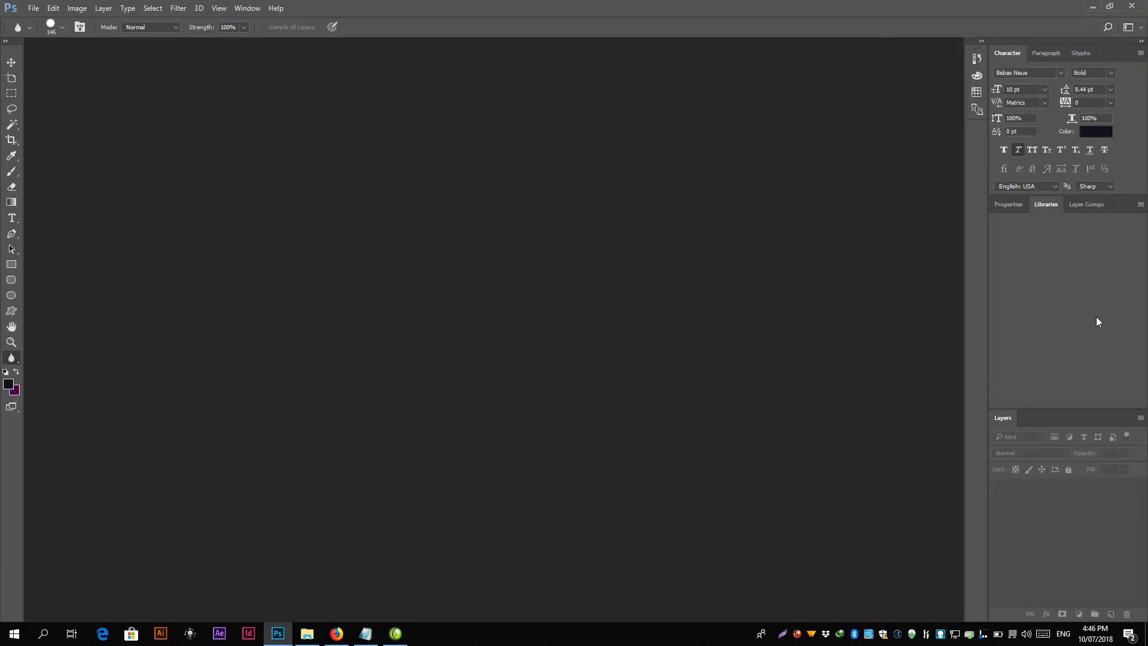
pyautogui.click(1133, 27)
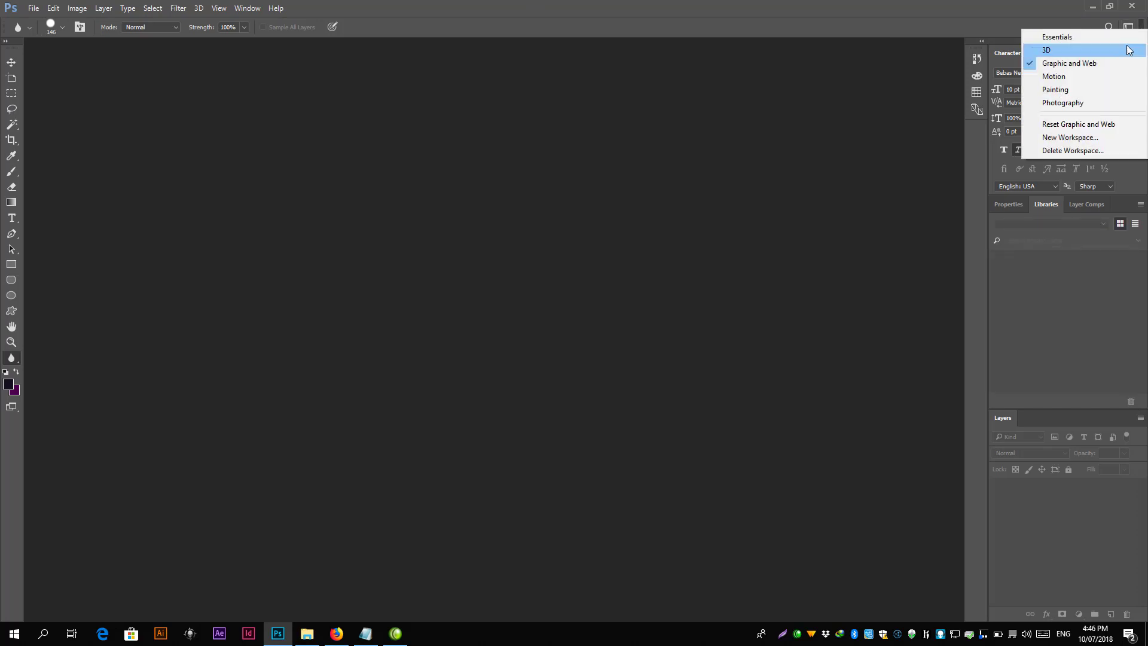
pyautogui.click(1070, 79)
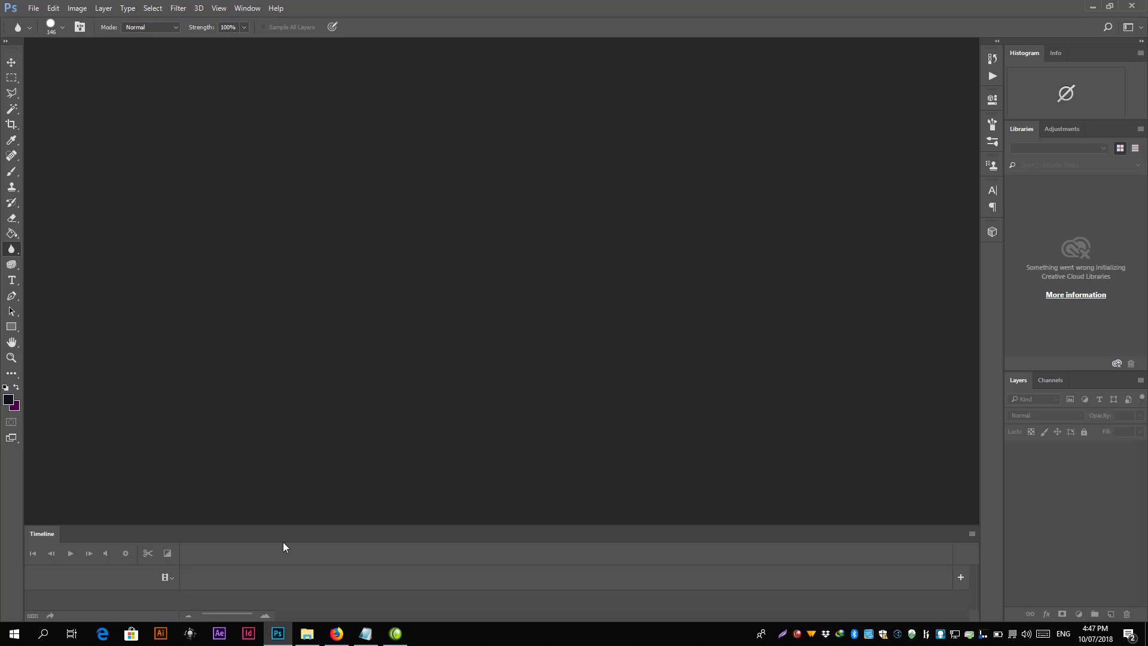
pyautogui.click(1128, 26)
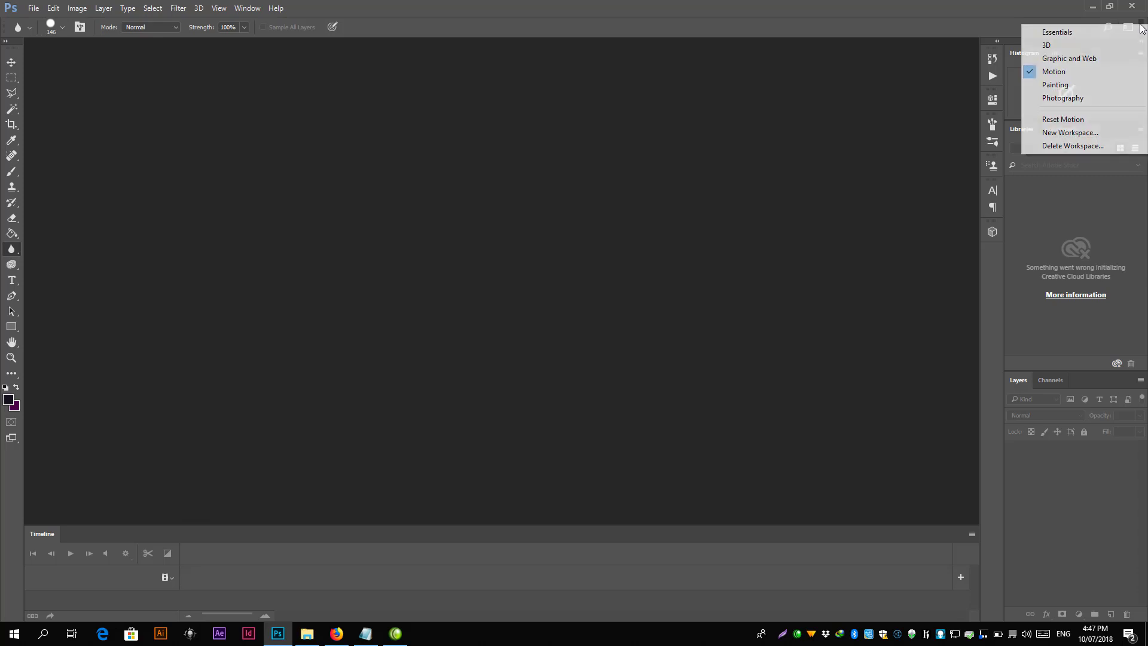
pyautogui.click(1055, 84)
# Step: Try the Photography workspace, return to Essentials, and toggle the single-column tool layout
pyautogui.click(1129, 27)
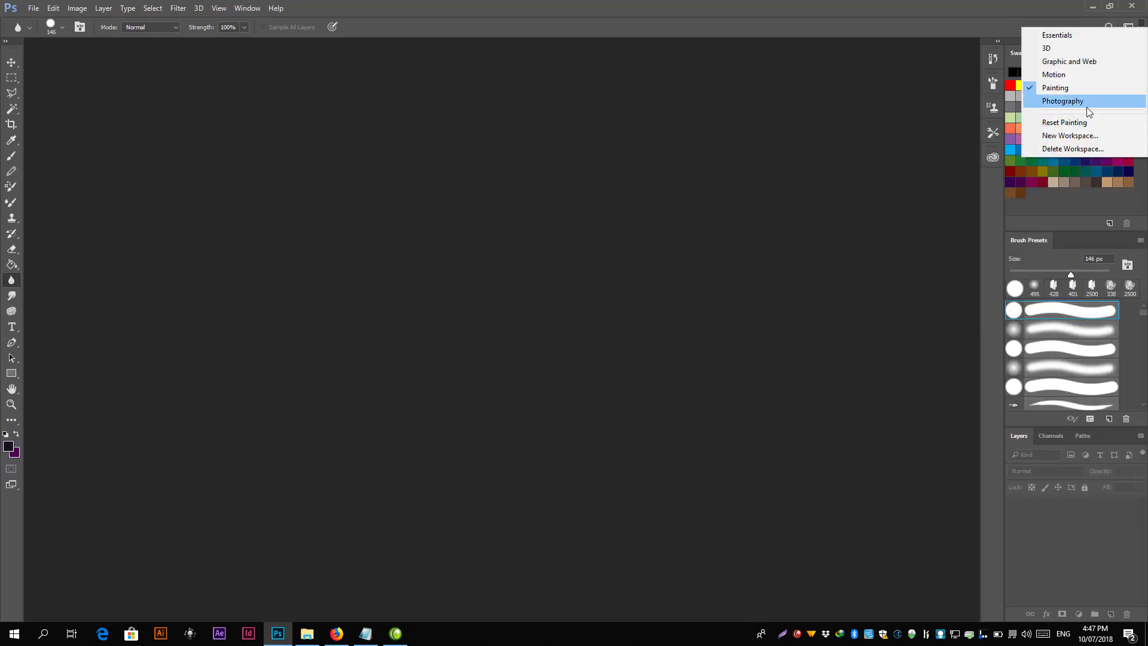
pyautogui.click(1086, 105)
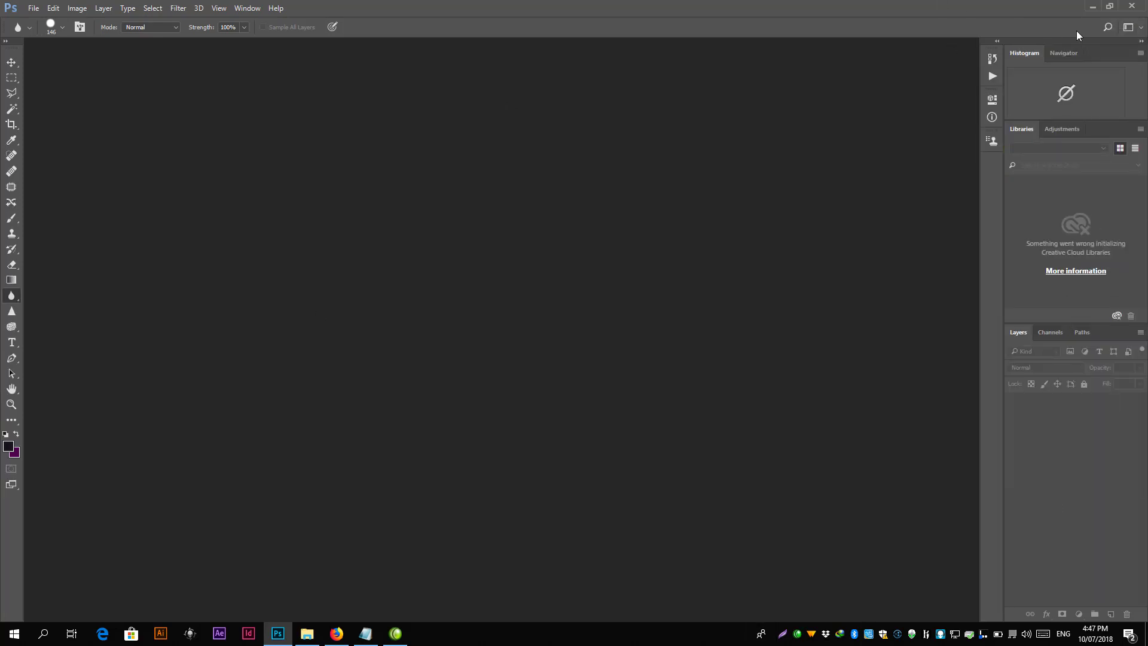
pyautogui.click(1139, 29)
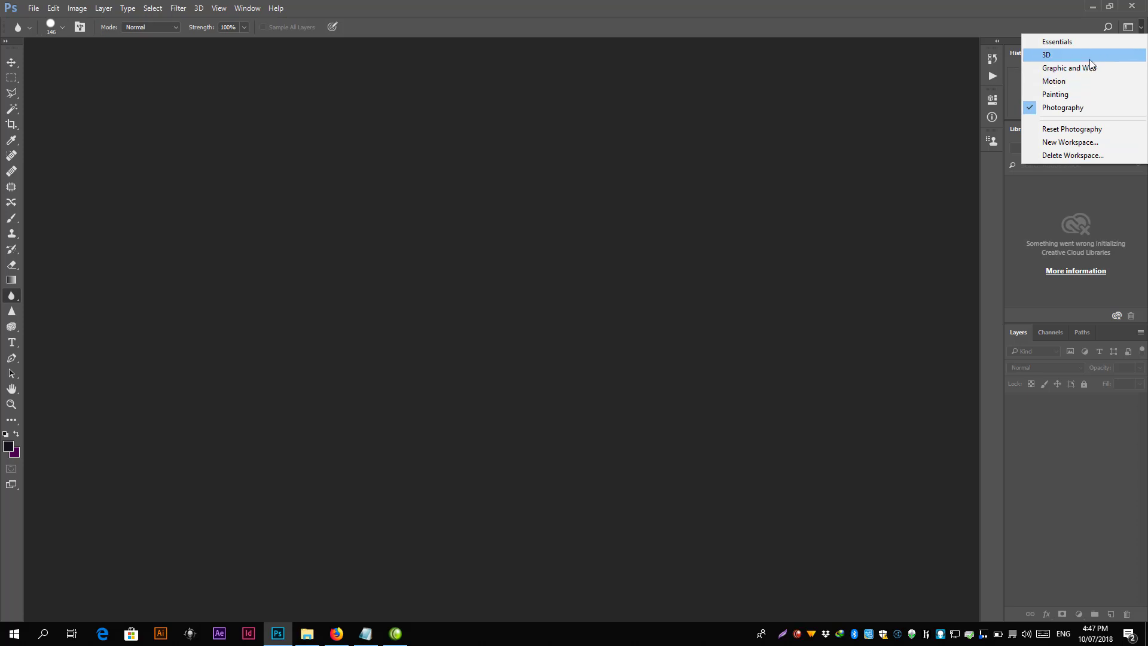
pyautogui.click(1070, 42)
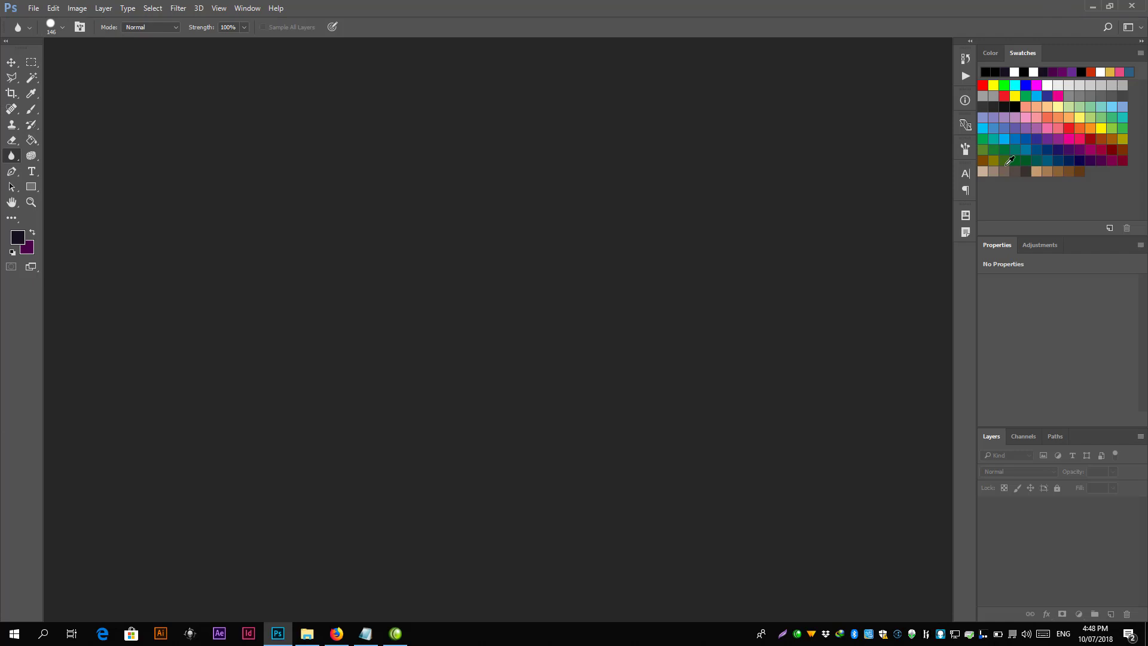
pyautogui.click(7, 42)
# Step: Open the New Document dialog, scroll its recent sizes, and view the Width unit choices
pyautogui.click(33, 8)
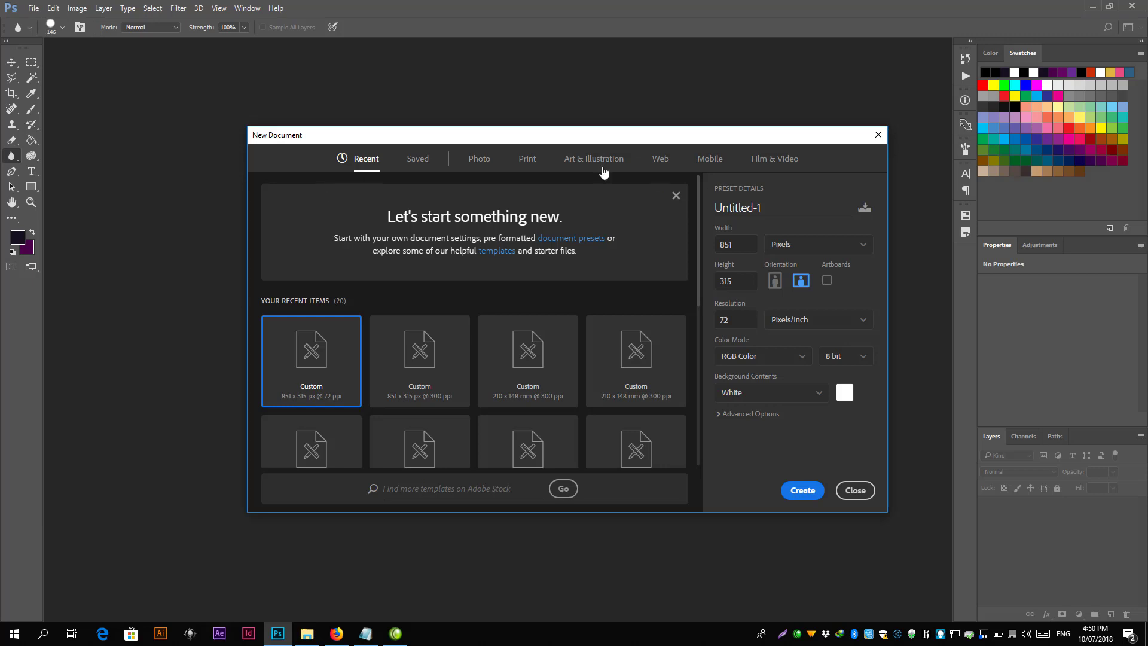
pyautogui.scroll(-3, 374, 251)
pyautogui.scroll(3, 423, 333)
pyautogui.click(802, 249)
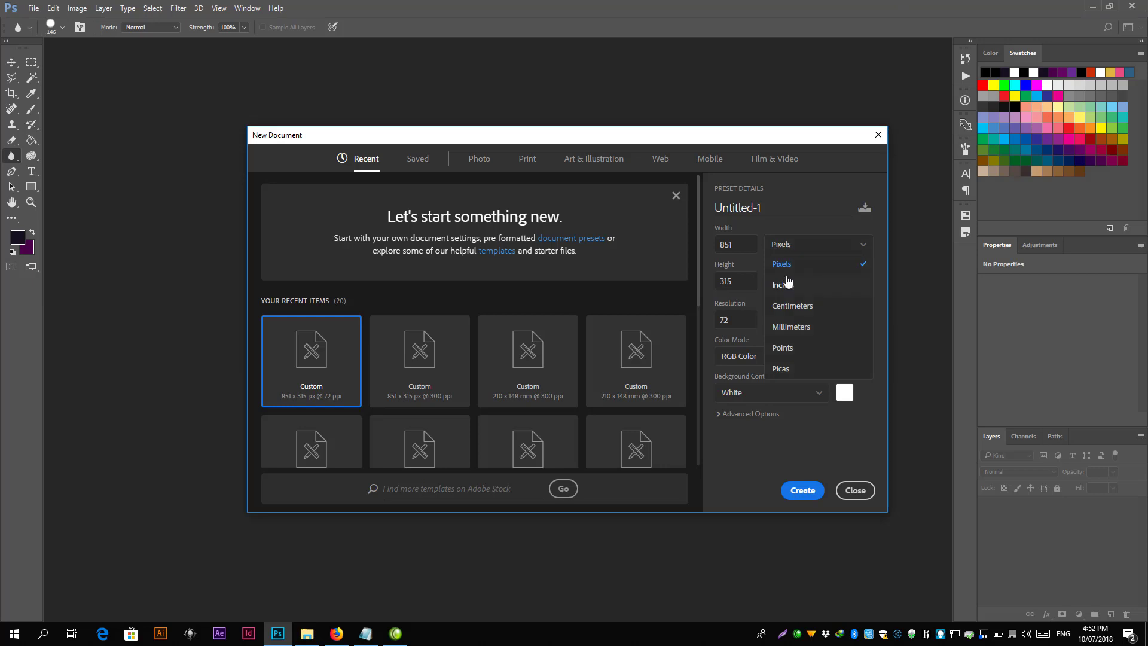
pyautogui.click(800, 264)
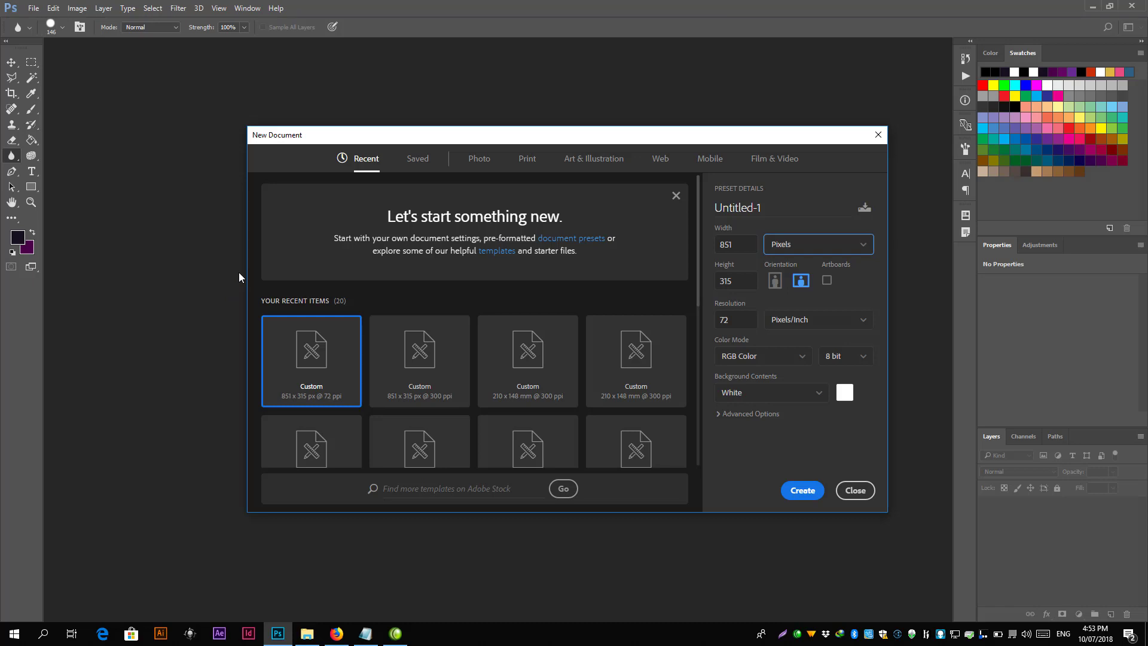
pyautogui.click(740, 247)
# Step: Keep landscape, RGB Color and White background, and create the 851×315 px document
pyautogui.click(772, 286)
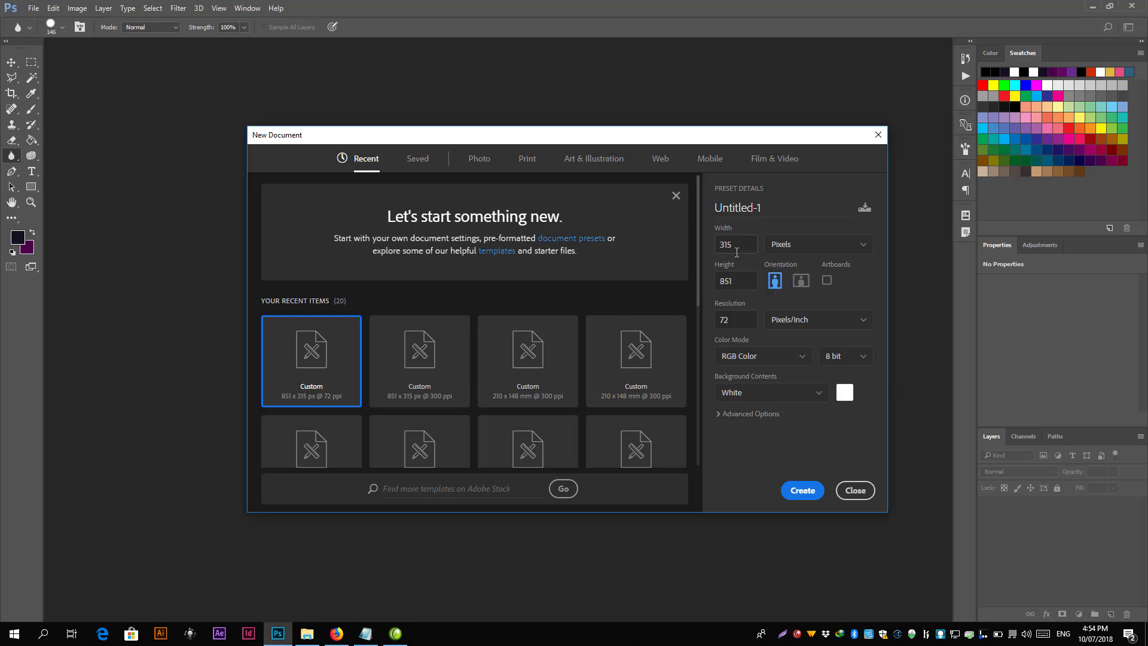
pyautogui.click(800, 284)
pyautogui.click(787, 357)
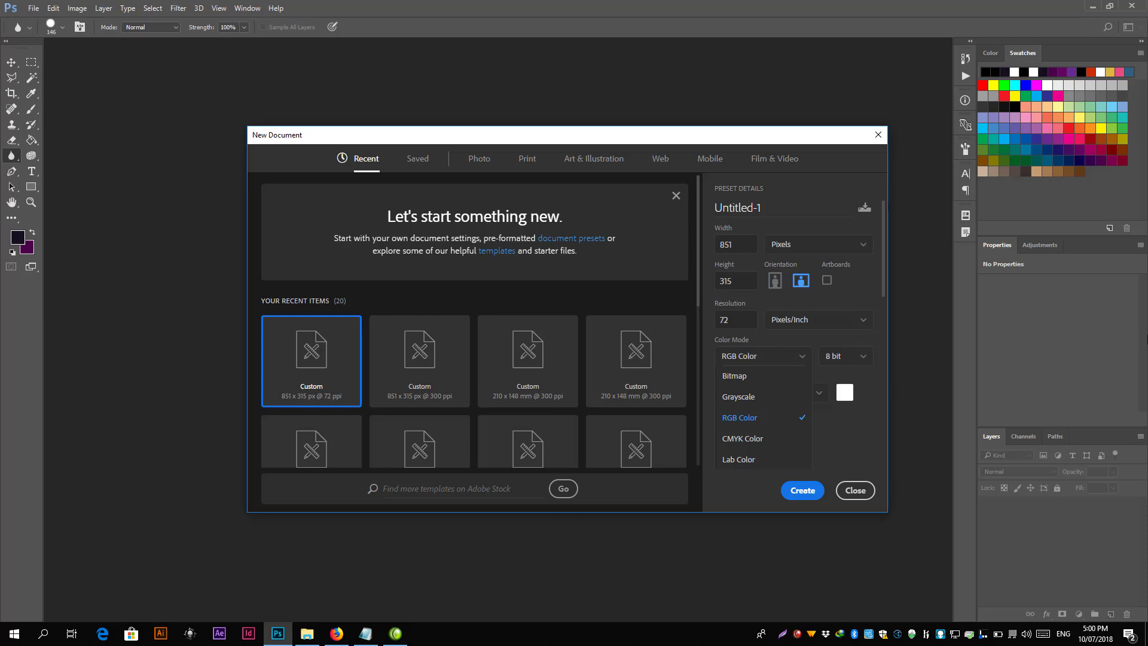
pyautogui.click(781, 418)
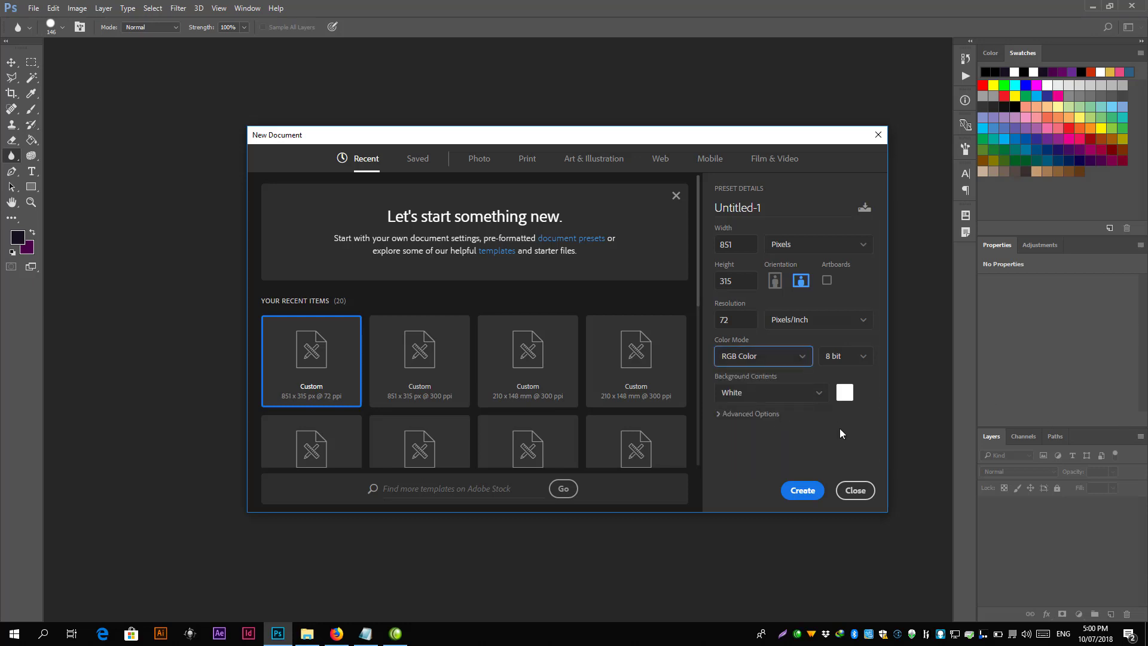
pyautogui.click(825, 399)
pyautogui.click(804, 493)
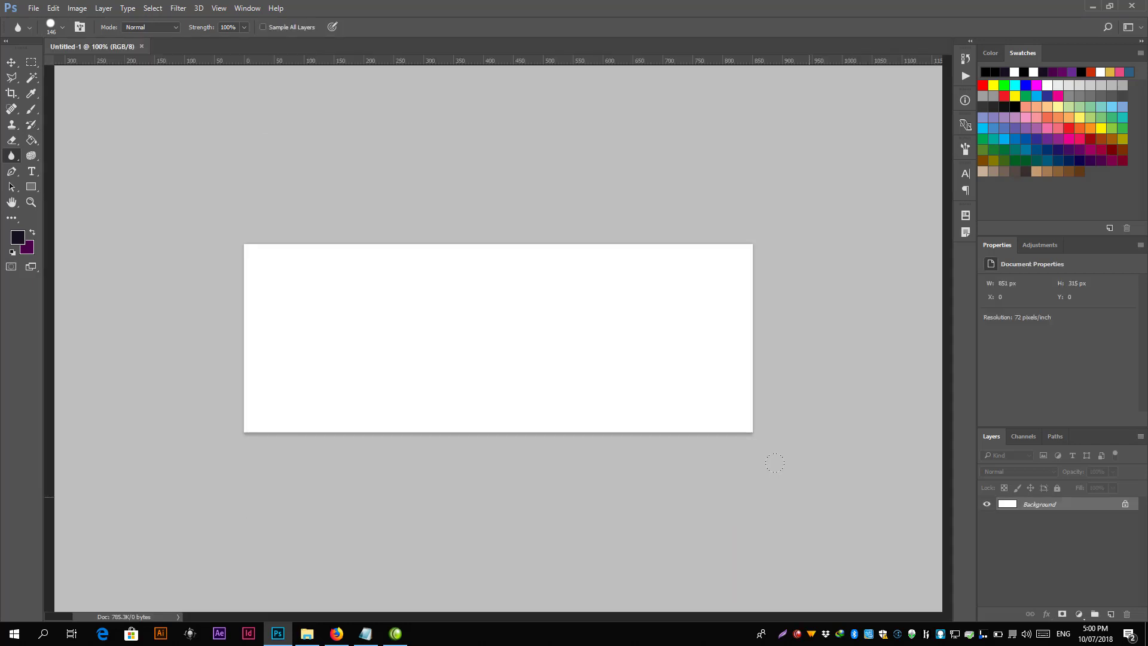
# Step: Bring up the New Document settings again from the File menu
pyautogui.click(142, 46)
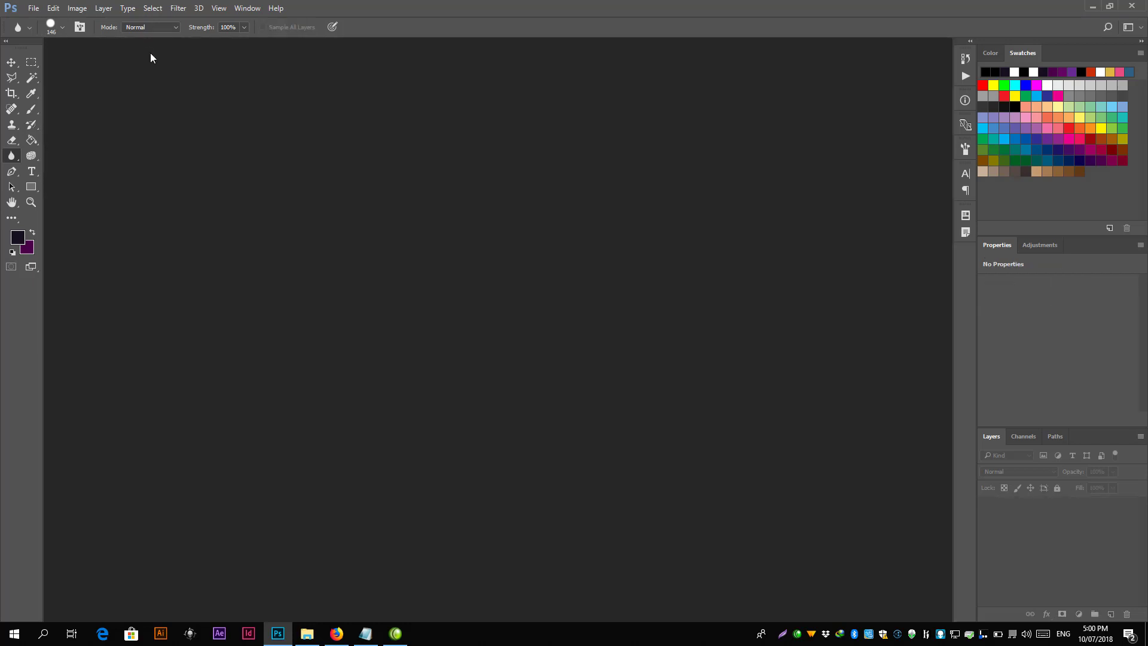
pyautogui.click(33, 8)
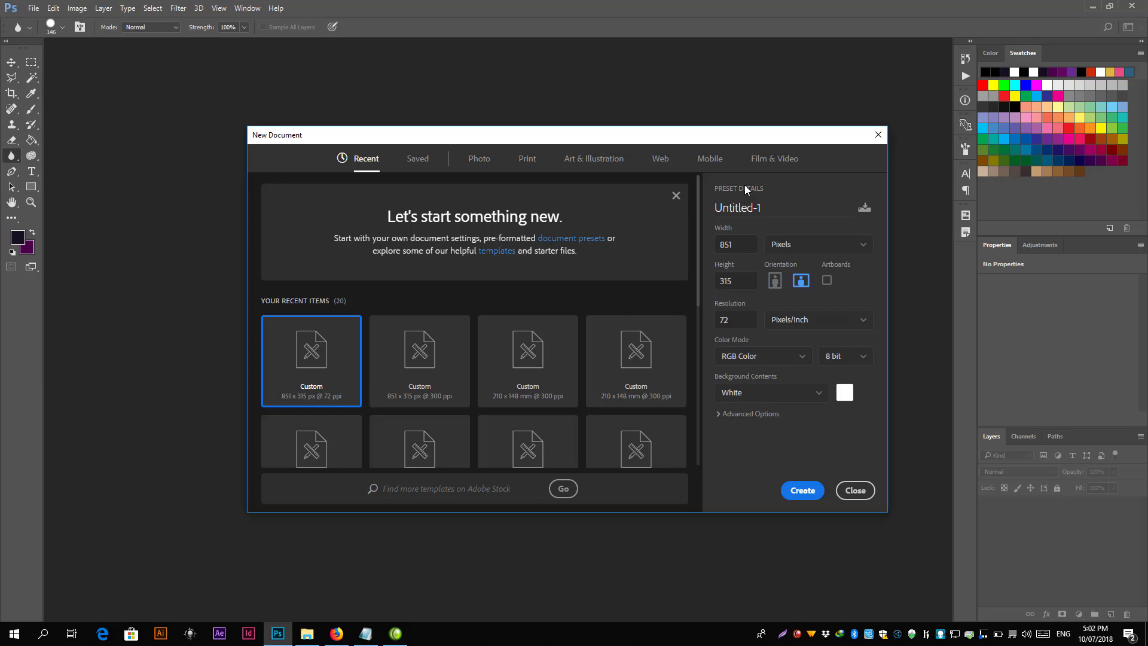
# Step: Change the size units from Pixels to Inches, giving 11.819 × 4.375 inches at 300 ppi
pyautogui.click(806, 245)
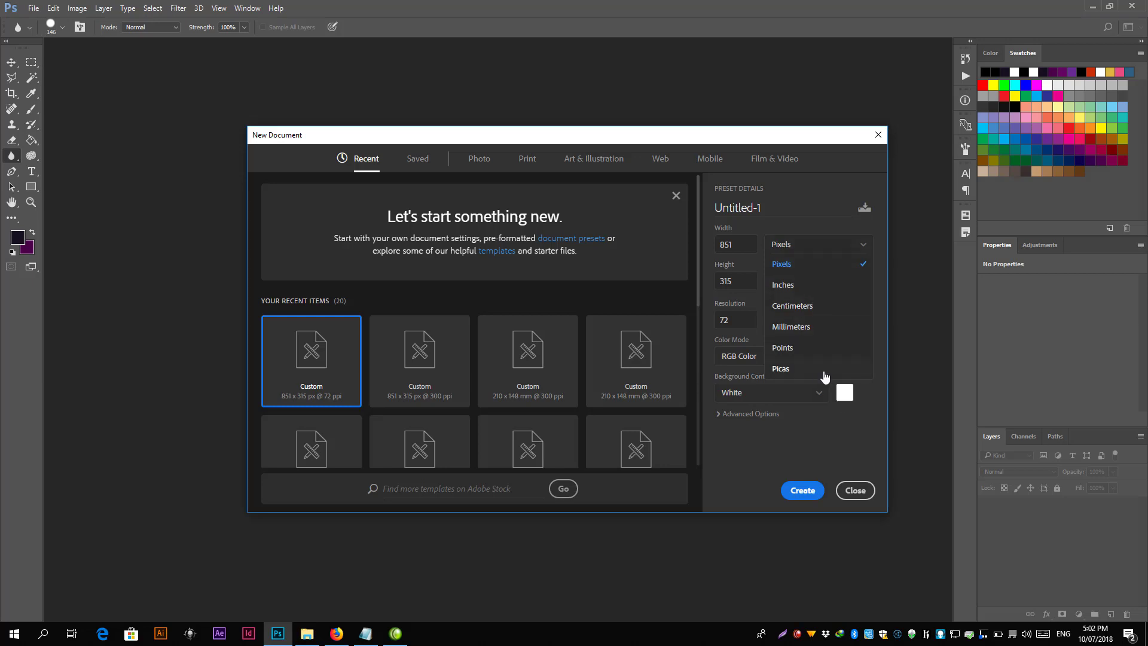
pyautogui.click(793, 286)
pyautogui.click(820, 247)
pyautogui.click(762, 188)
pyautogui.click(746, 313)
pyautogui.write('300')
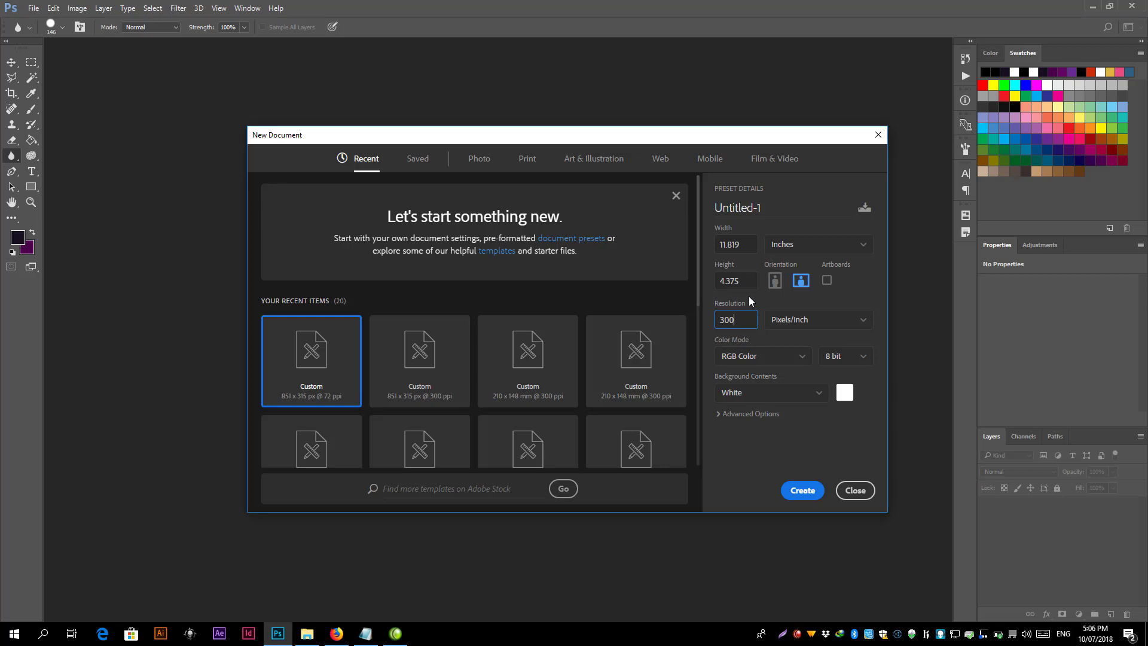
# Step: Confirm the 300 ppi resolution and switch the colour mode to CMYK Color
pyautogui.click(704, 343)
pyautogui.click(795, 355)
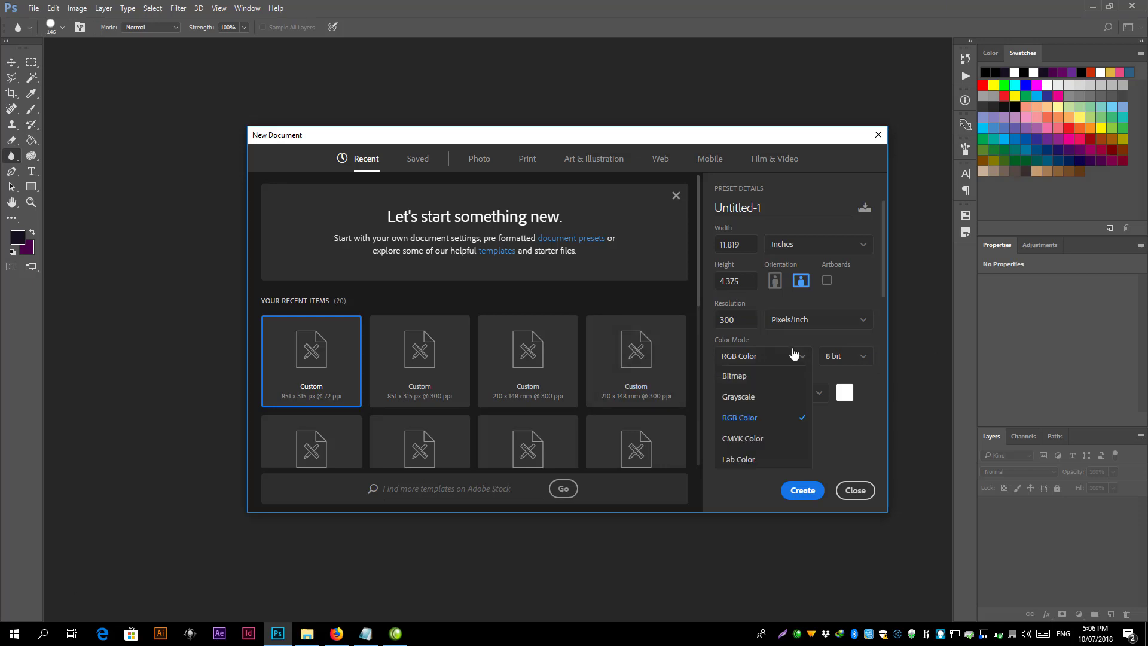
pyautogui.click(750, 440)
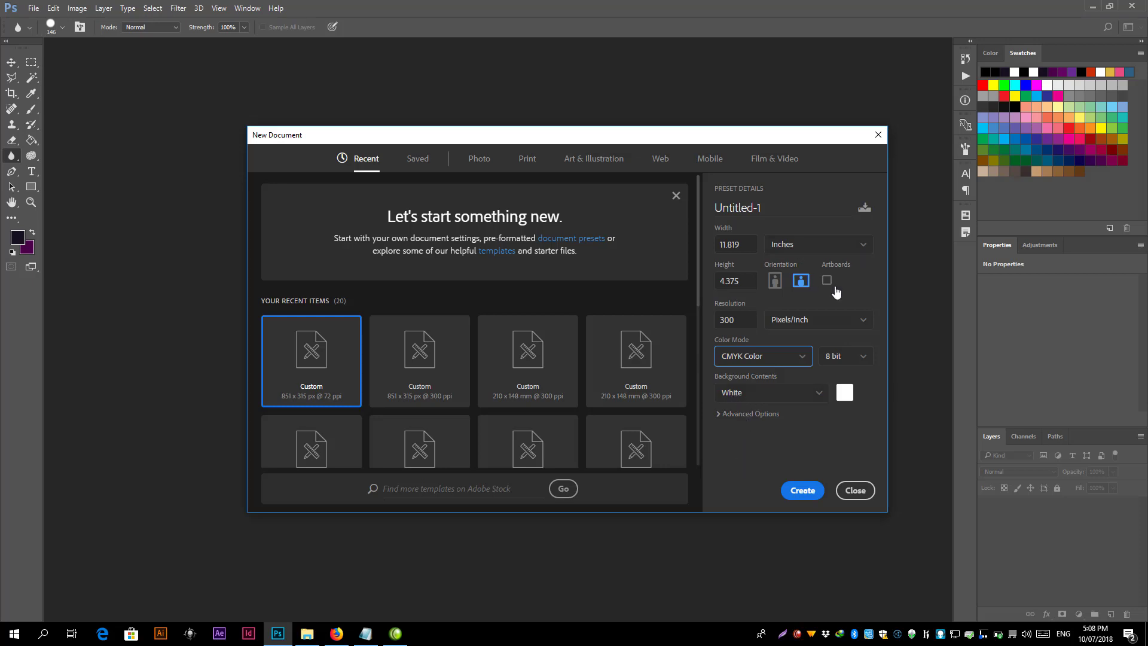
# Step: Check the unit and bit depth options, keep 8 bit, and return to RGB Color
pyautogui.click(792, 244)
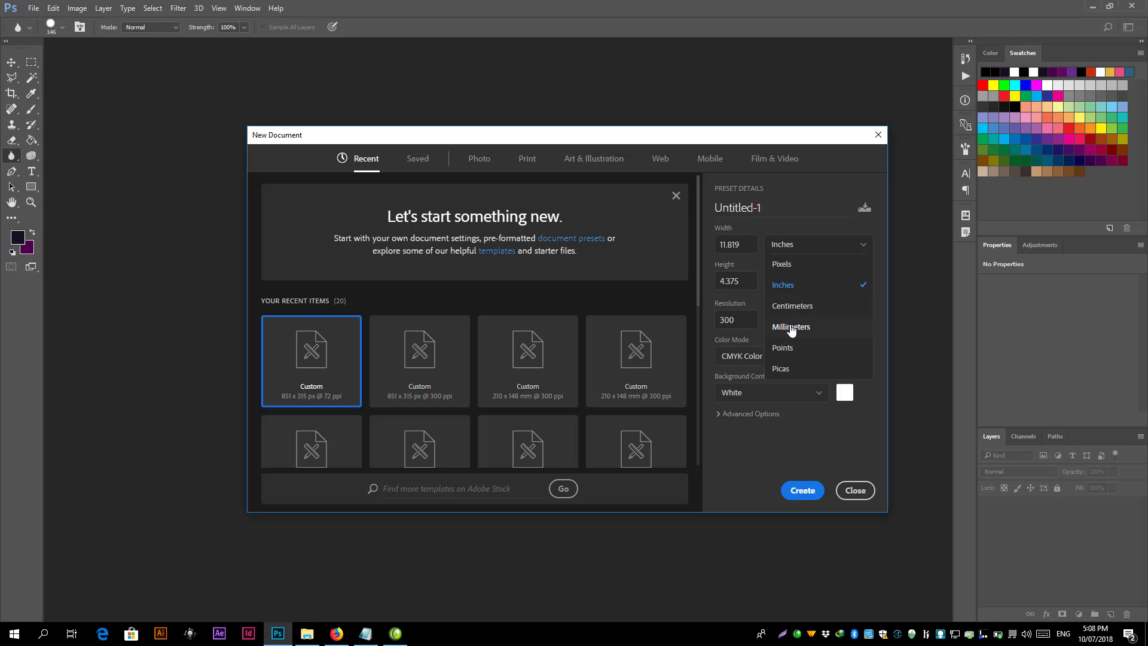
pyautogui.click(787, 385)
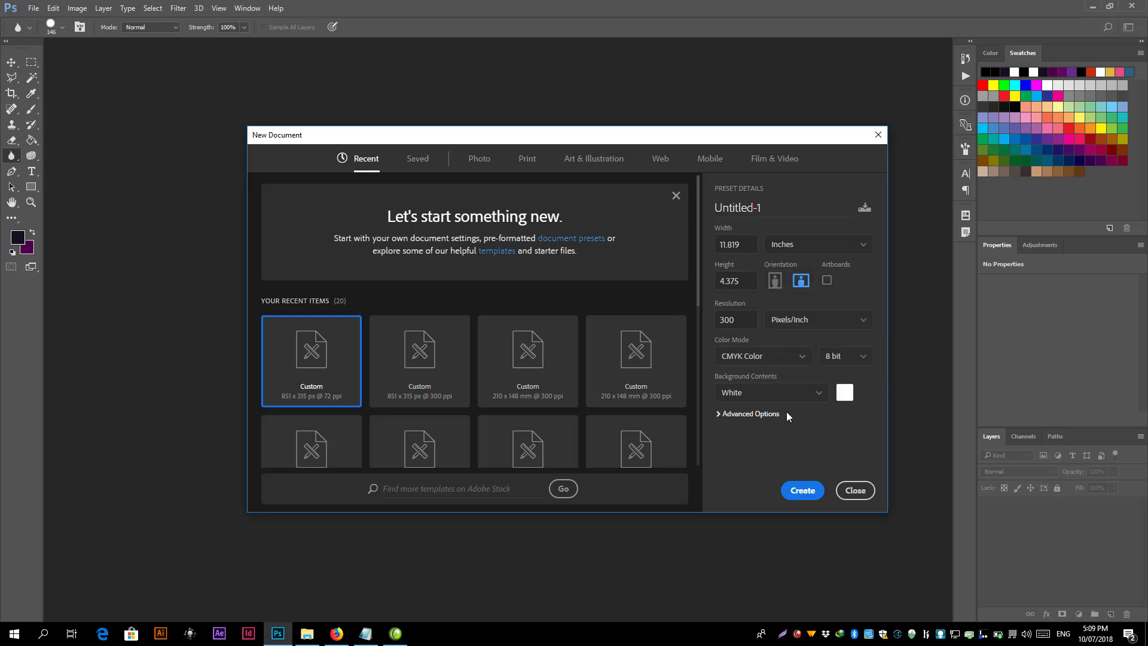
pyautogui.click(835, 361)
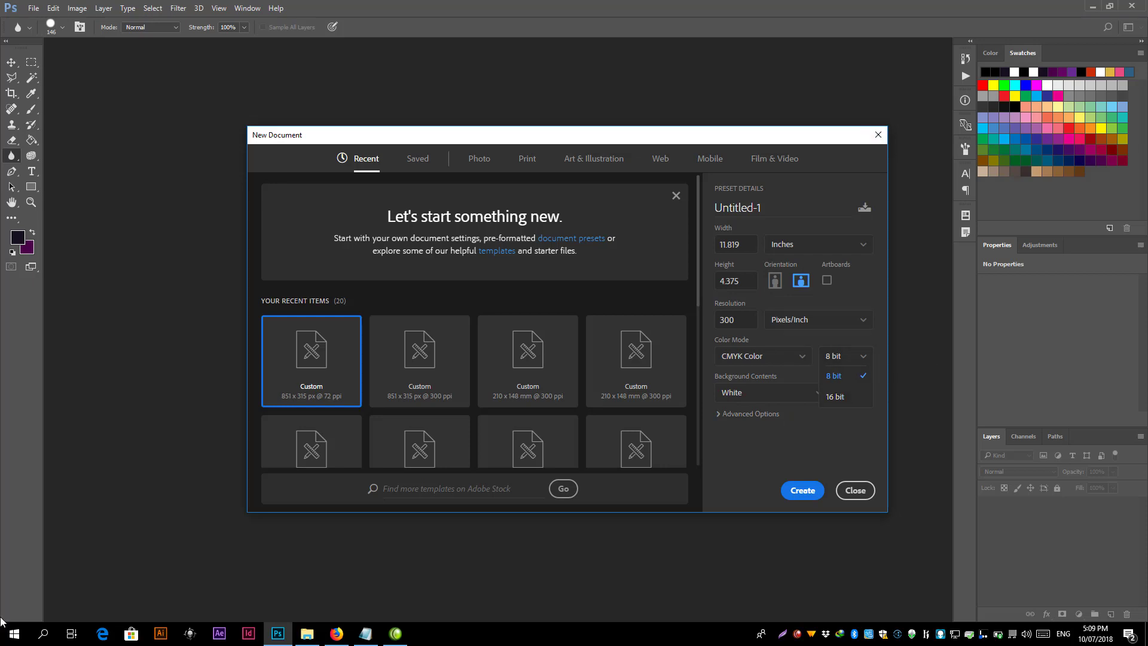
pyautogui.click(855, 456)
pyautogui.press('Up')
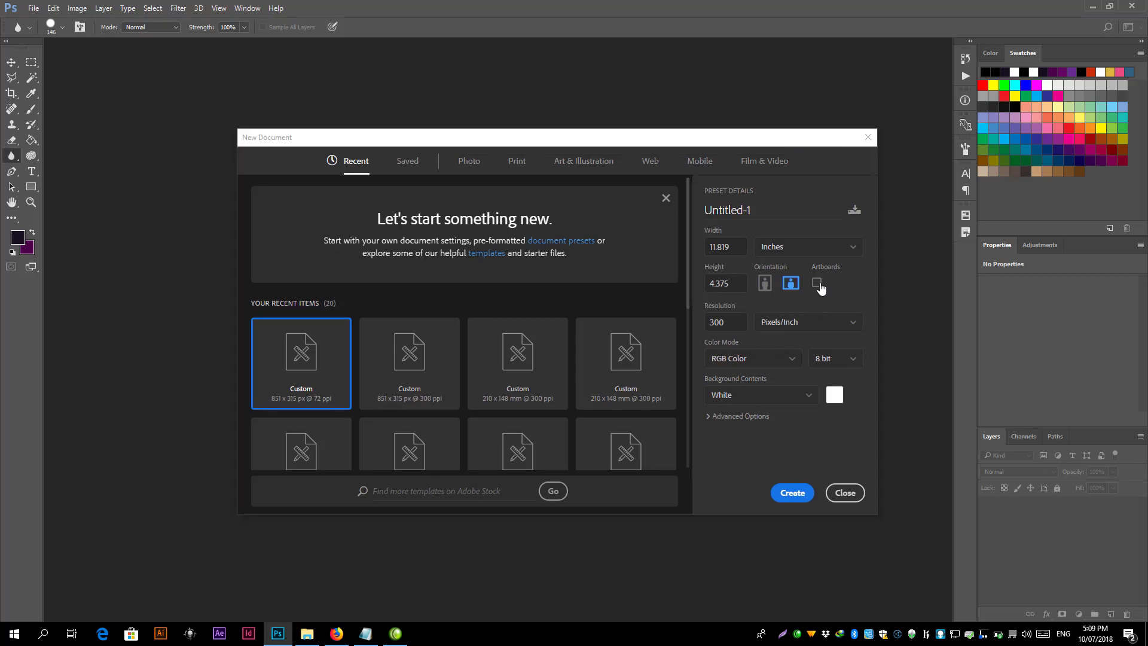
# Step: Create the 11.819 × 4.375 inch document, start another, then switch to the mobile app image results
pyautogui.click(791, 495)
pyautogui.scroll(-3, 561, 239)
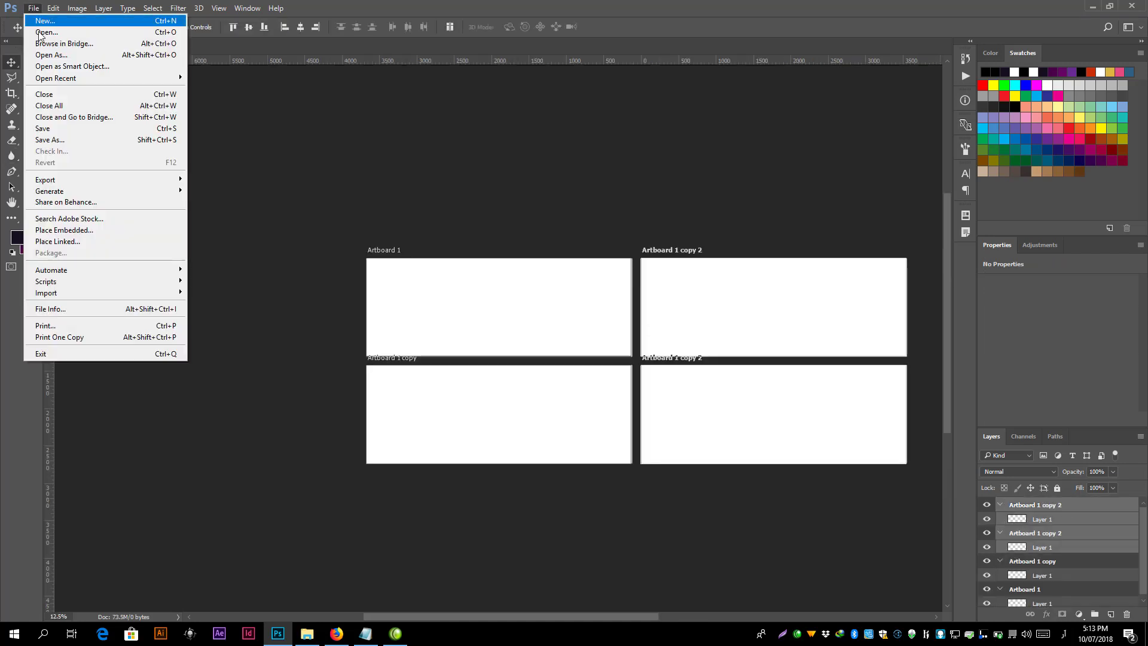
pyautogui.click(68, 19)
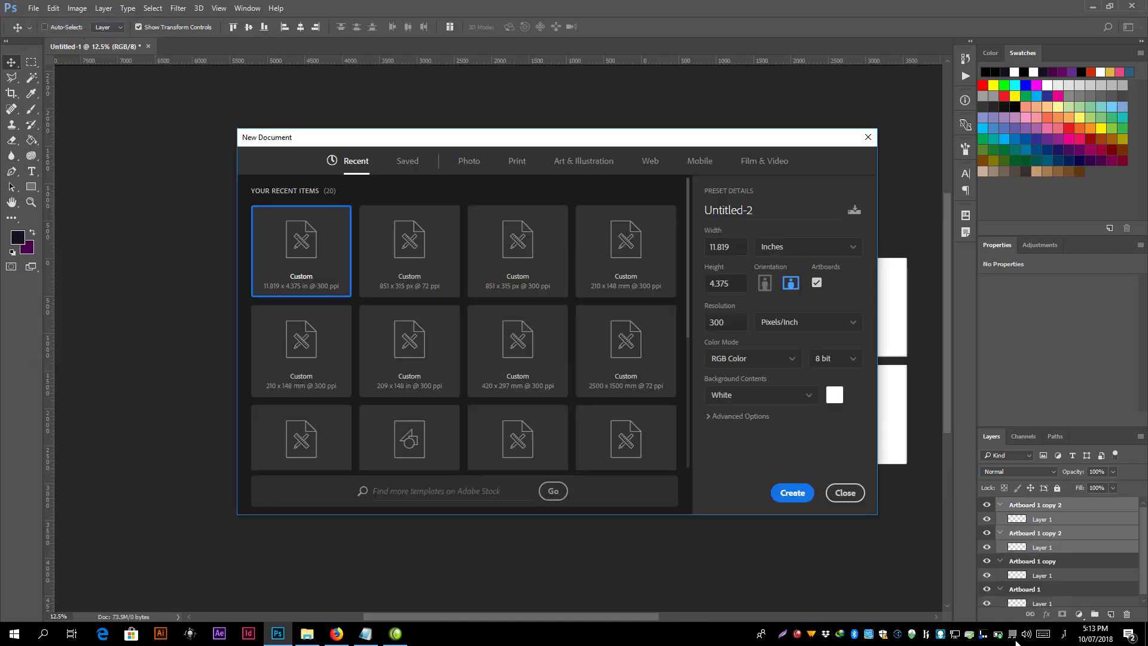
pyautogui.click(336, 633)
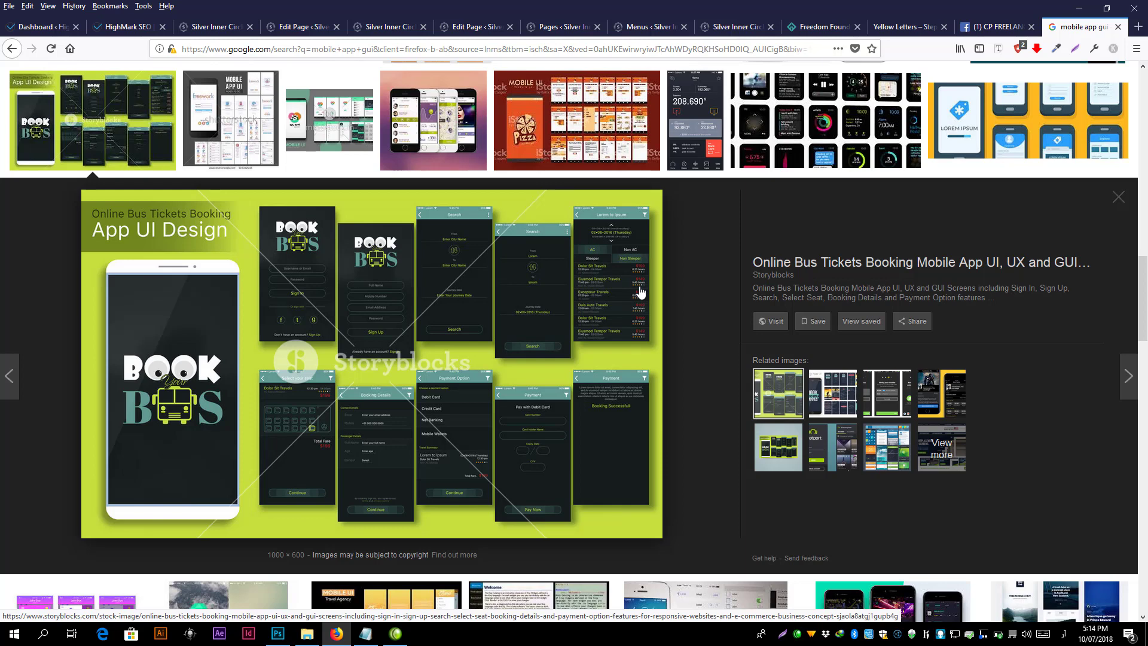
# Step: Preview the pizza food-order app UI image and scroll back up through the results
pyautogui.click(565, 119)
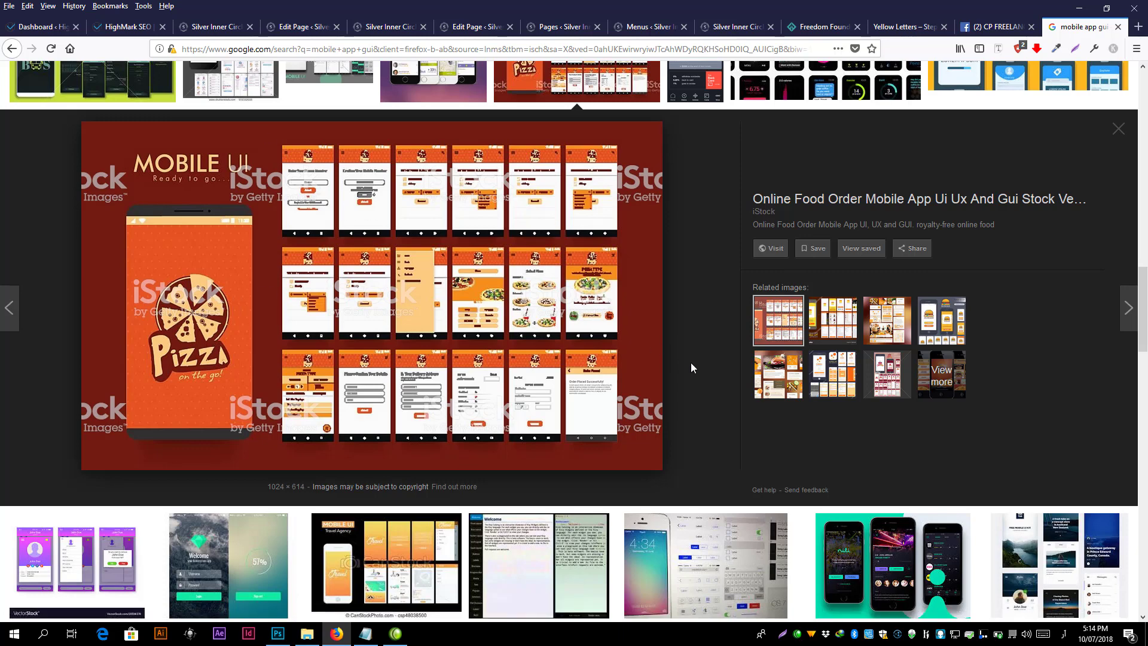
pyautogui.scroll(2, 740, 366)
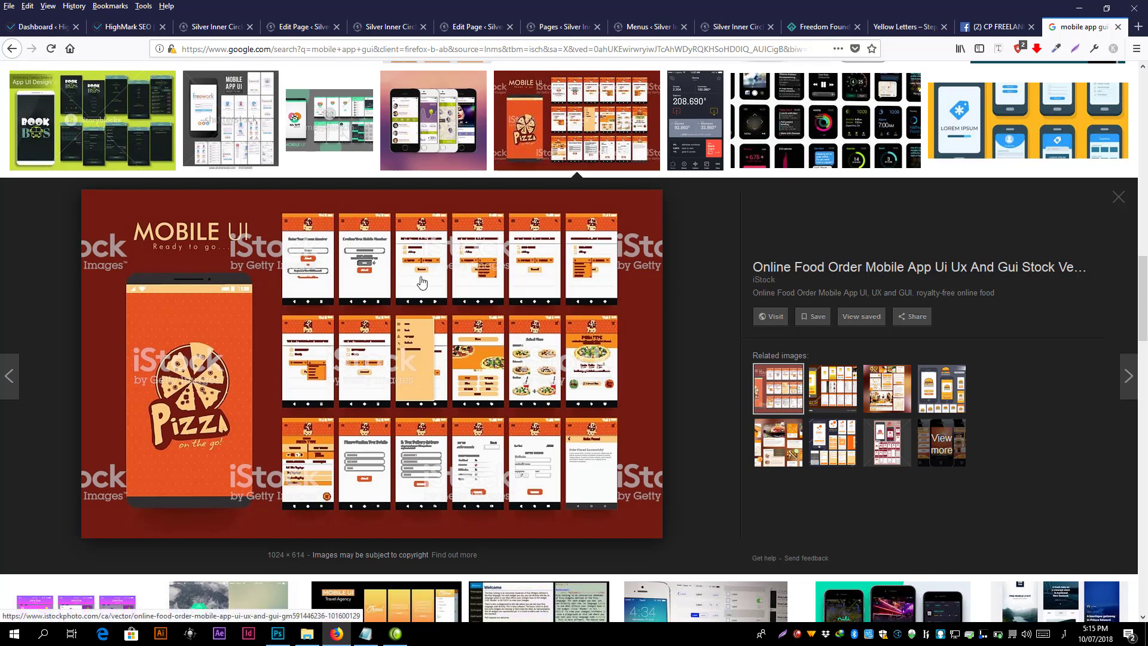
pyautogui.scroll(1, 423, 282)
pyautogui.scroll(5, 425, 329)
pyautogui.scroll(6, 431, 404)
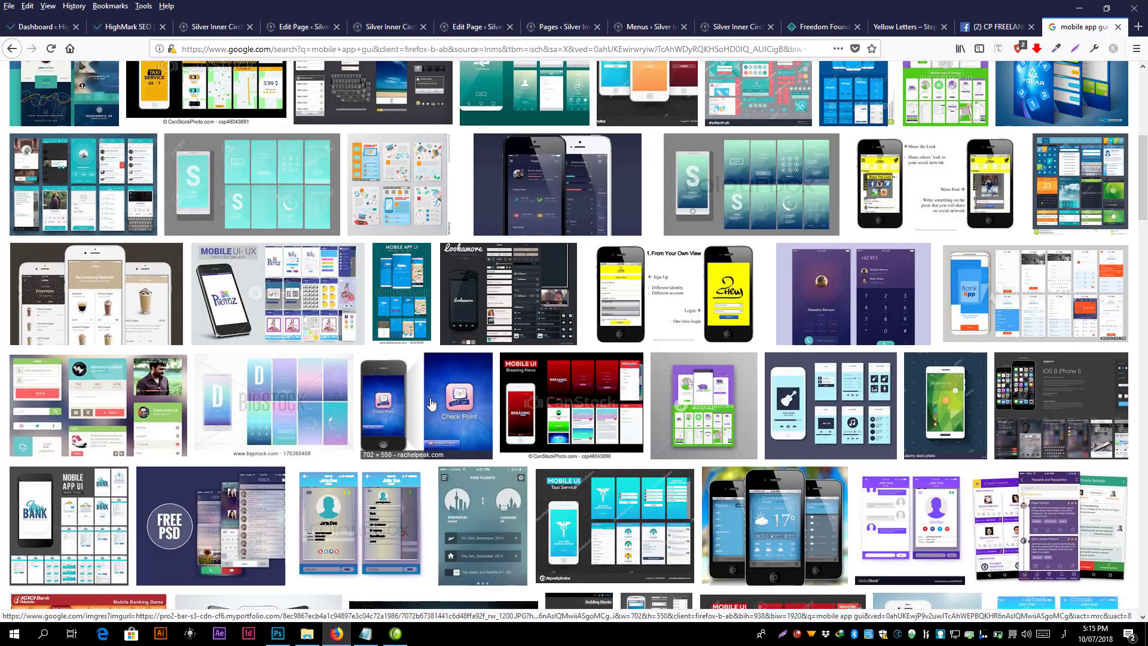
pyautogui.scroll(6, 432, 404)
# Step: Preview the Quick file transfer app UI image, then return to Photoshop's New Document dialog
pyautogui.click(257, 348)
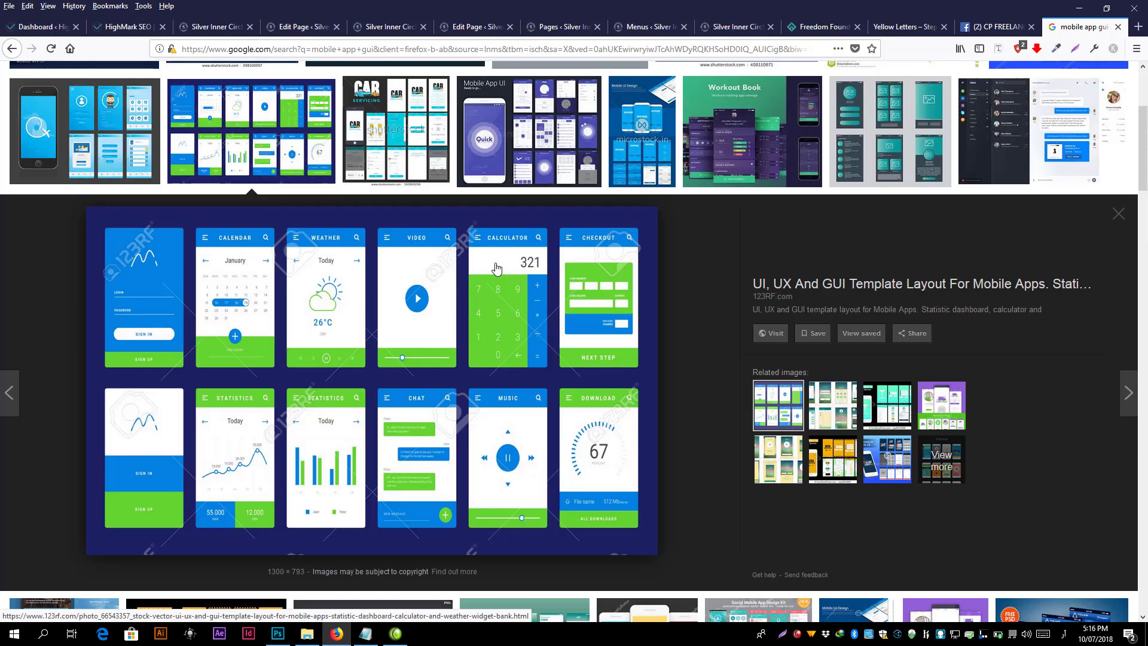
pyautogui.click(530, 114)
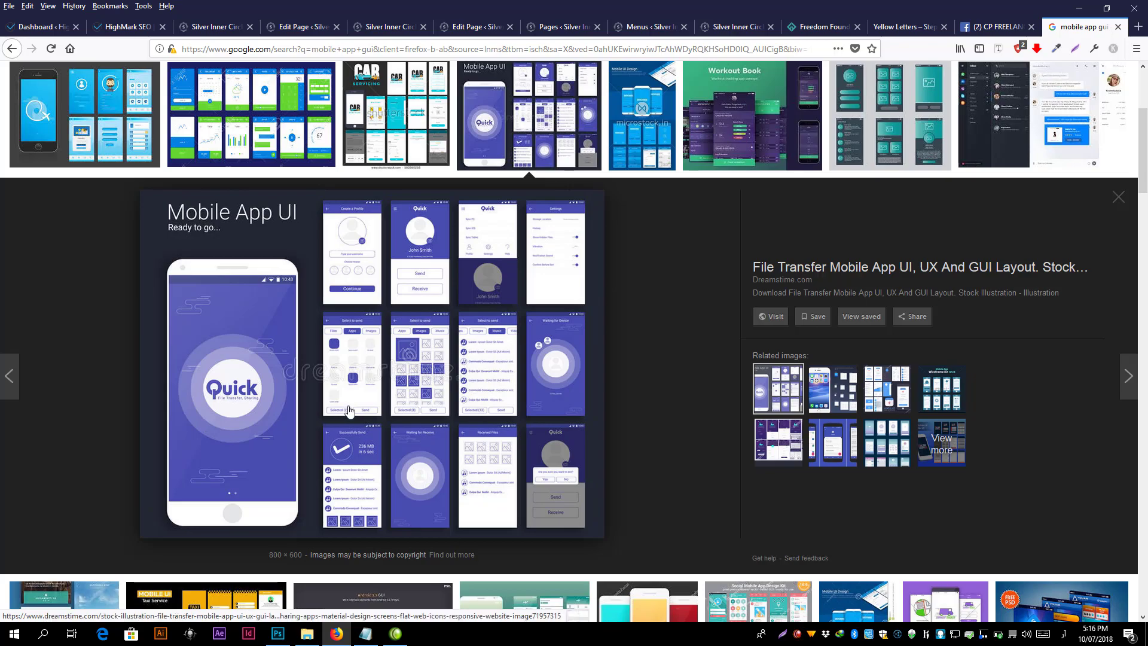
pyautogui.click(278, 633)
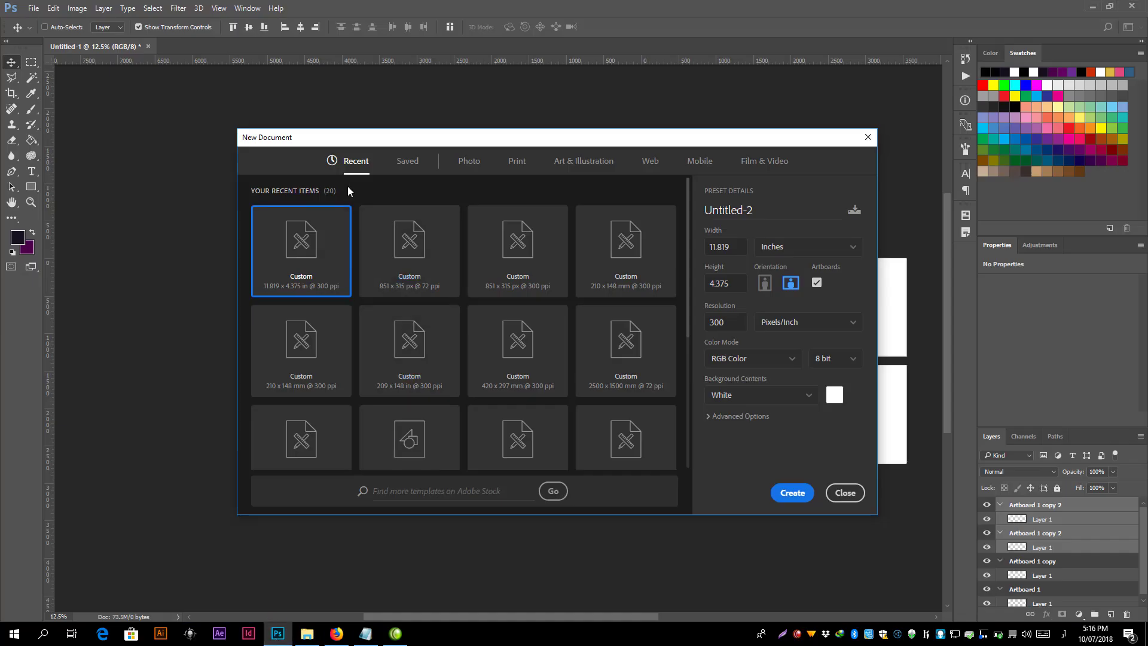
# Step: Sample the Photo presets (Landscape 2x3, Portrait 4x6, Portrait 5x7, Landscape 4x6), then show Print presets
pyautogui.click(470, 161)
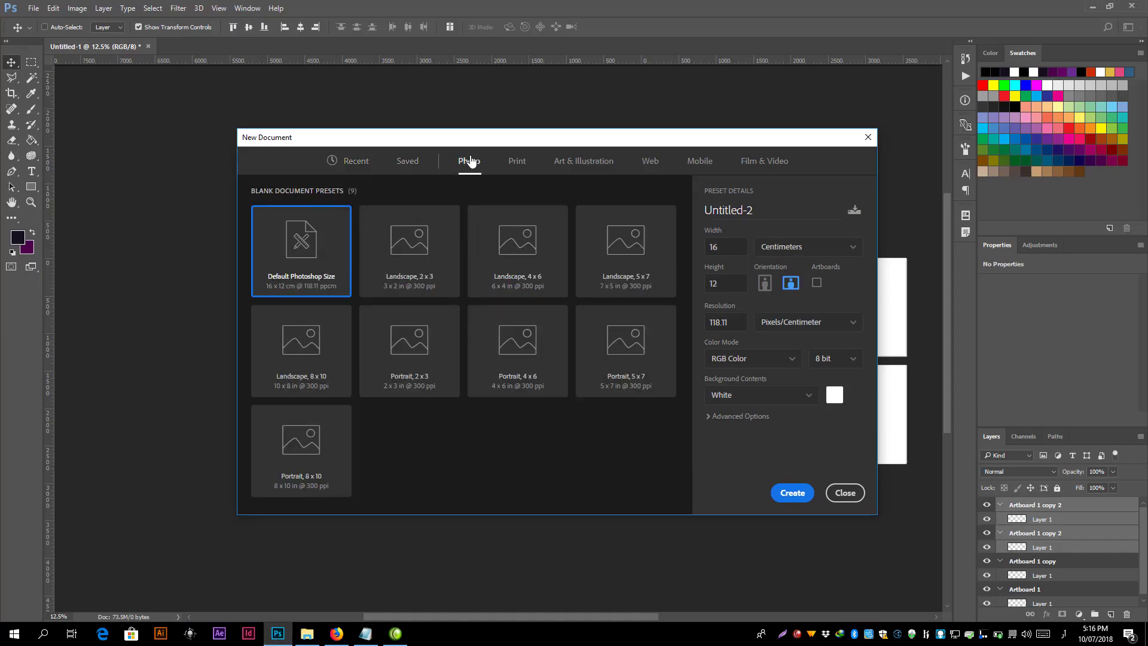
pyautogui.click(436, 239)
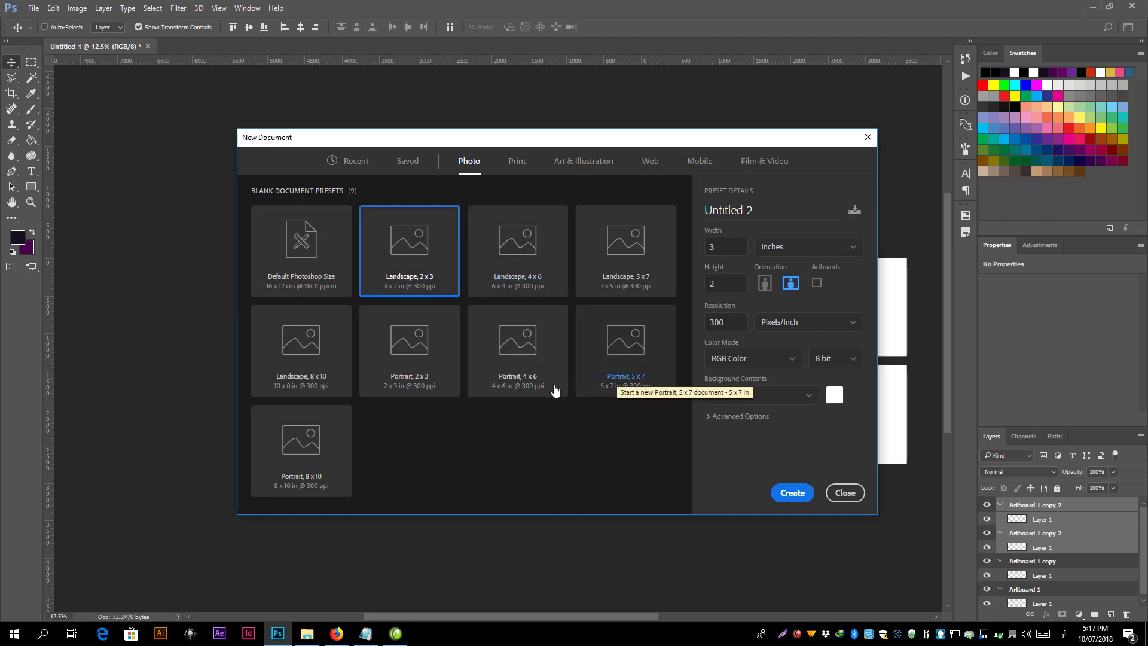
pyautogui.click(410, 374)
pyautogui.click(518, 365)
pyautogui.click(644, 372)
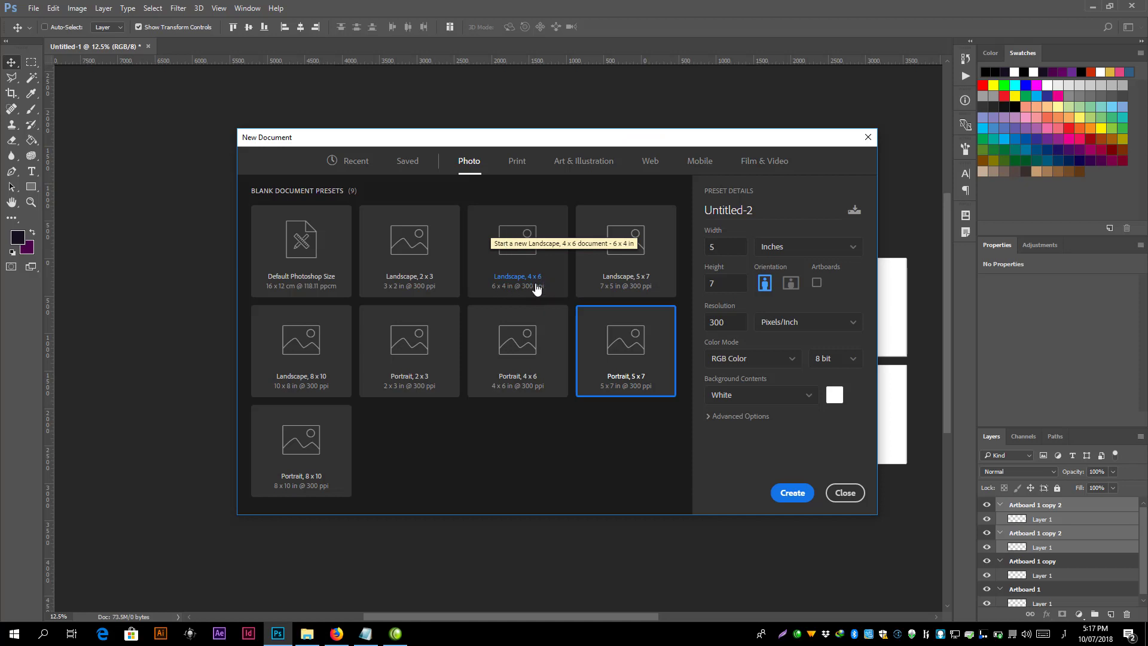
pyautogui.click(536, 289)
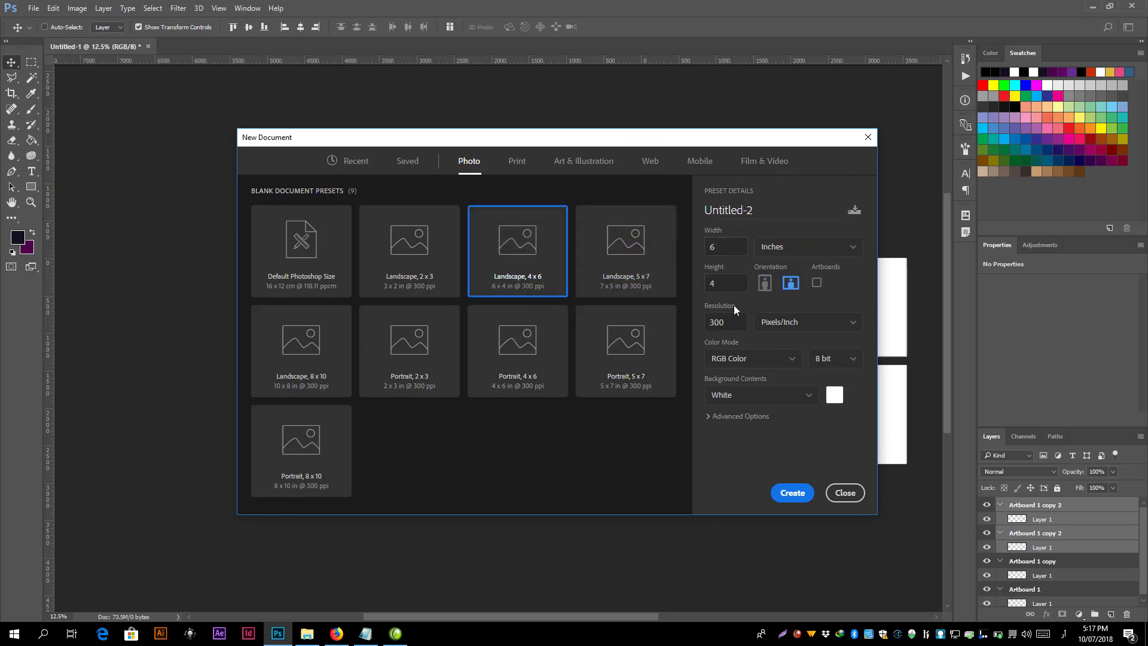
pyautogui.click(516, 162)
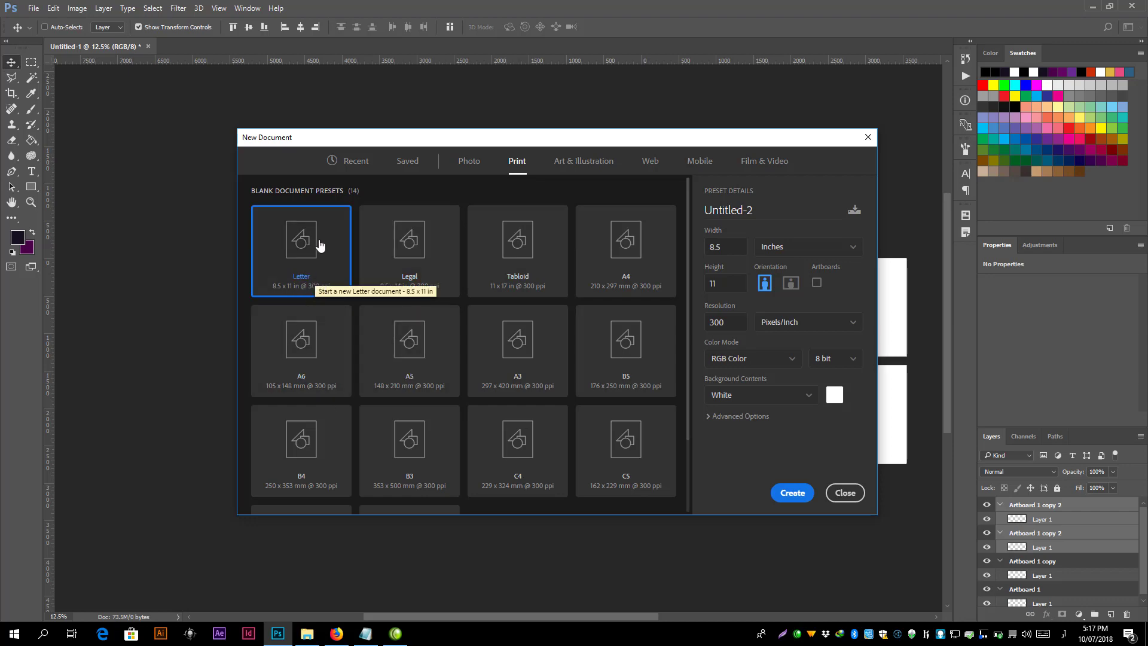
# Step: Open Freelancer's invoice template contest page via 'fre', then return to the Google Images tab
pyautogui.write('فرعع')
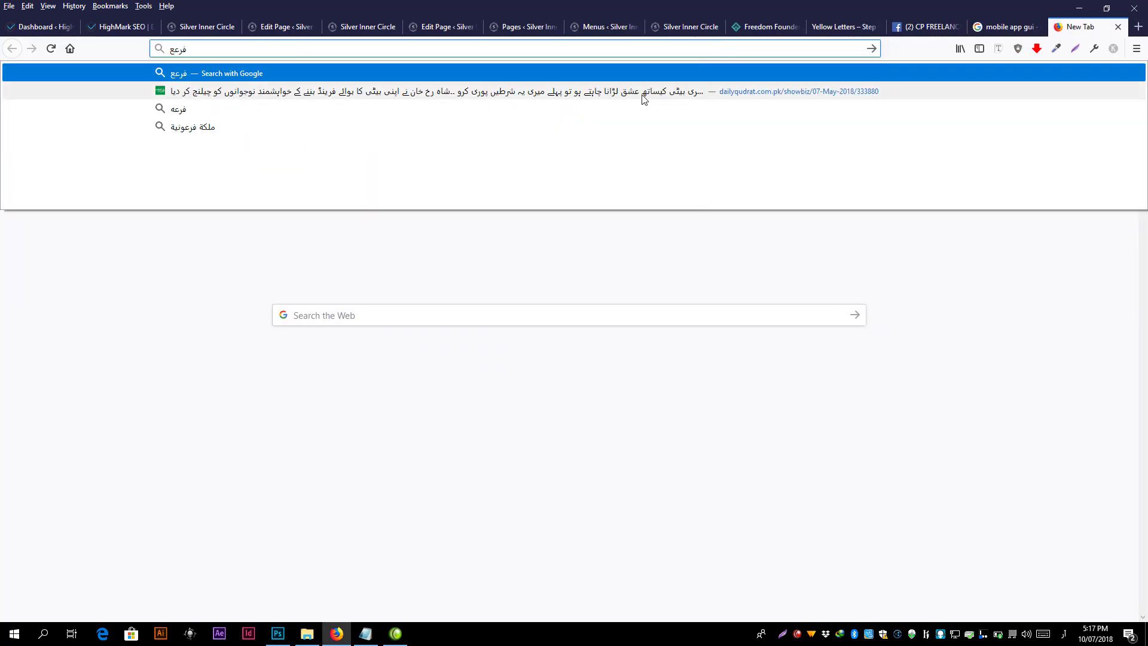
pyautogui.hotkey('ctrl', 'a')
pyautogui.hotkey('alt', 'shift')
pyautogui.write('fre')
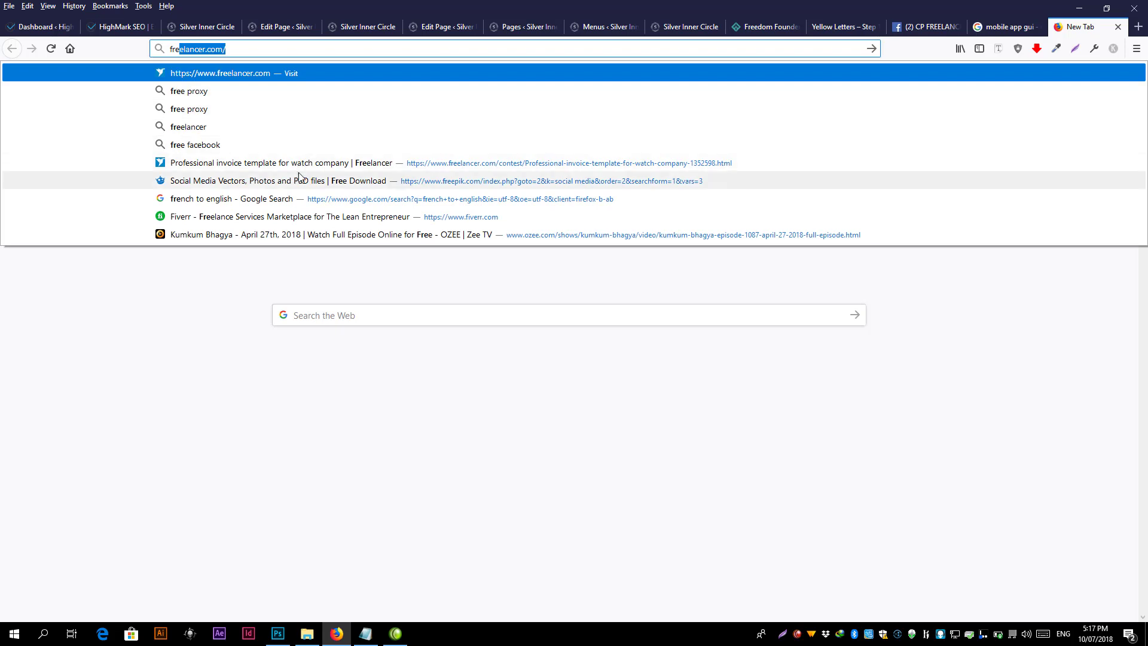
pyautogui.click(302, 165)
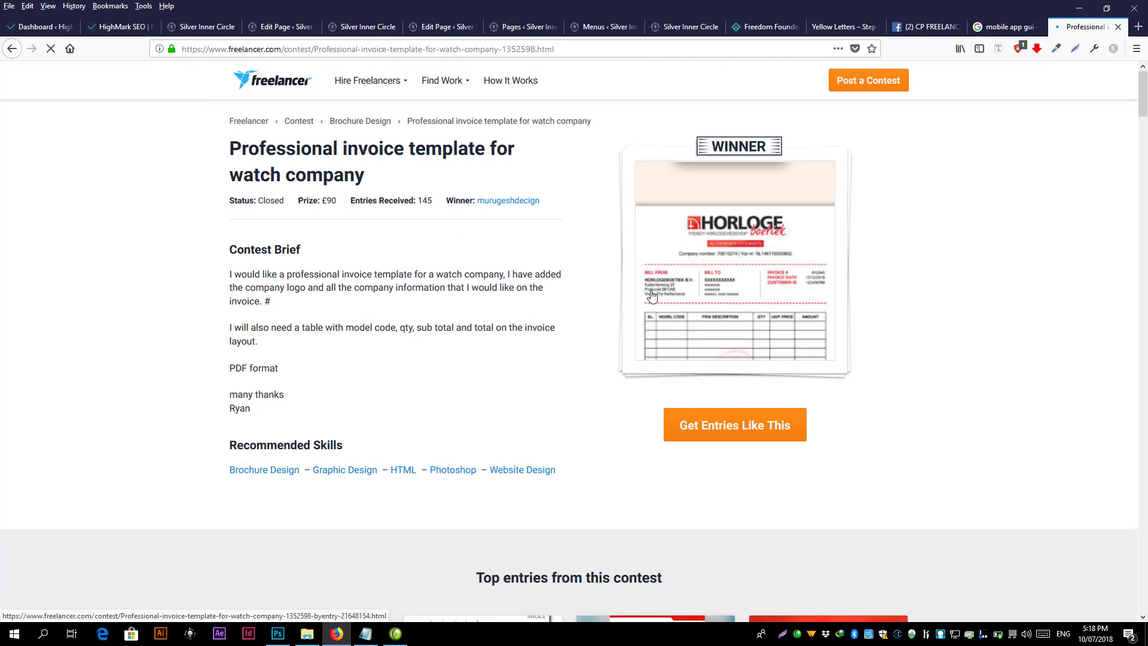
pyautogui.click(1006, 26)
pyautogui.moveTo(335, 633)
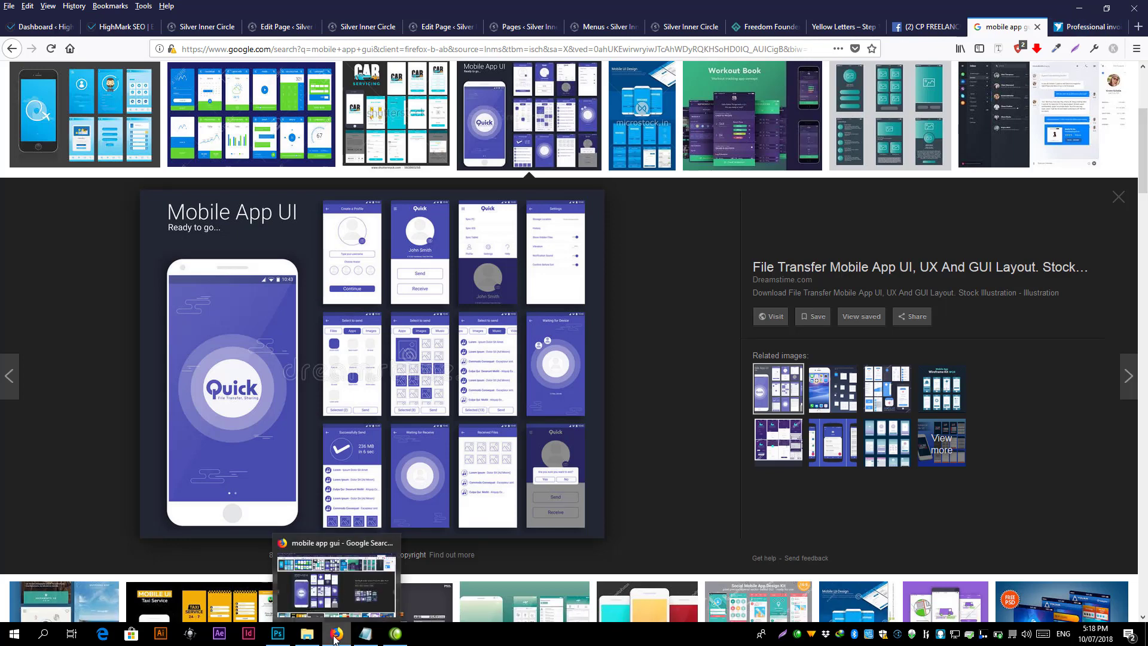
# Step: In Photoshop's Print presets, try A4, then settle on A5 (148 x 210 mm, 300 ppi)
pyautogui.click(278, 633)
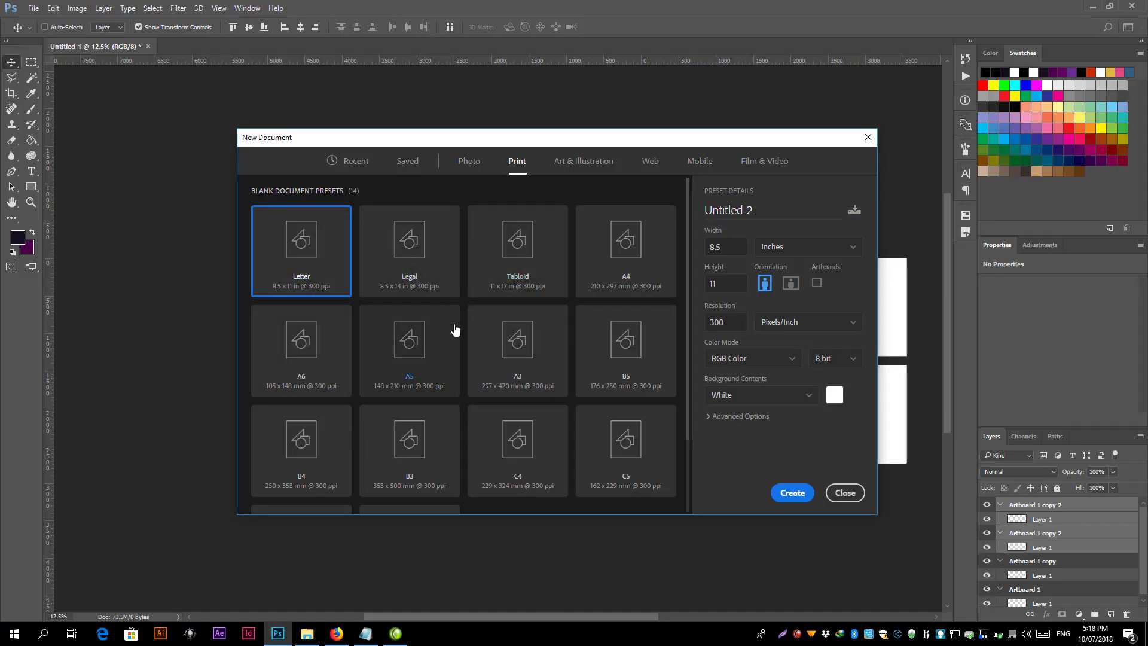
pyautogui.click(612, 293)
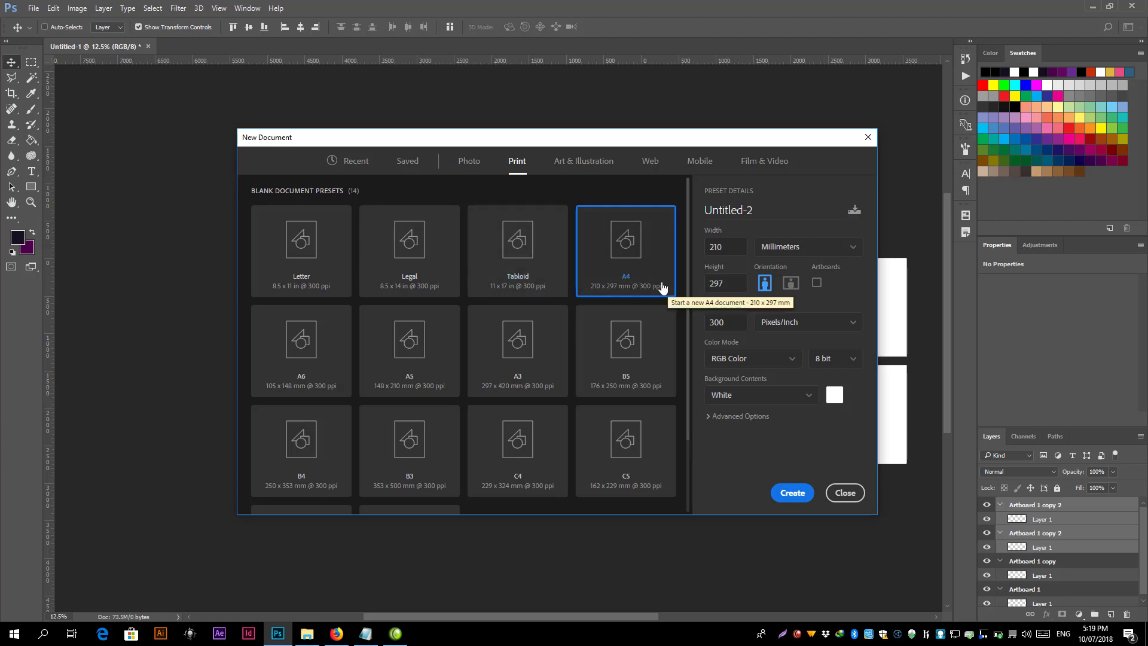
pyautogui.scroll(-3, 518, 395)
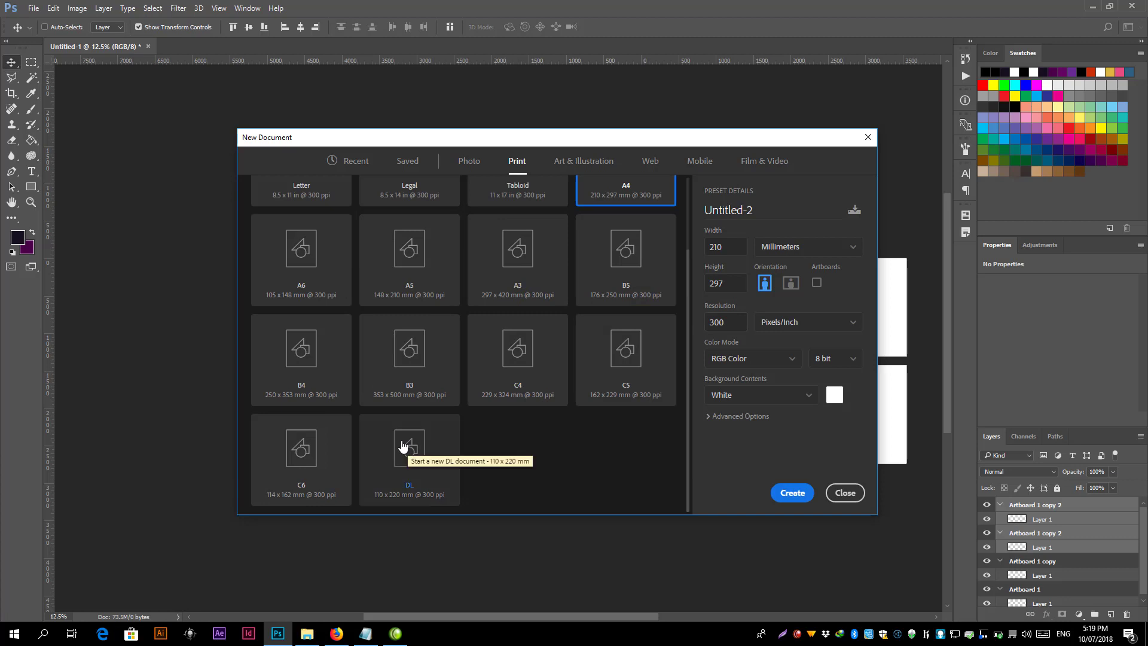
pyautogui.scroll(3, 403, 445)
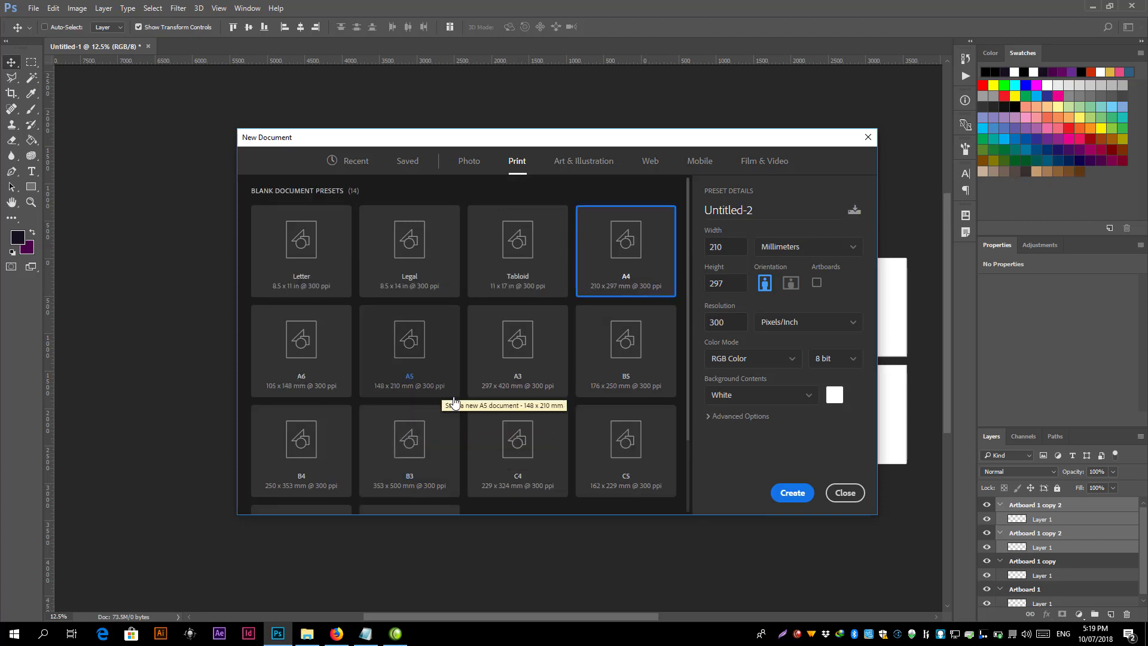
pyautogui.click(450, 356)
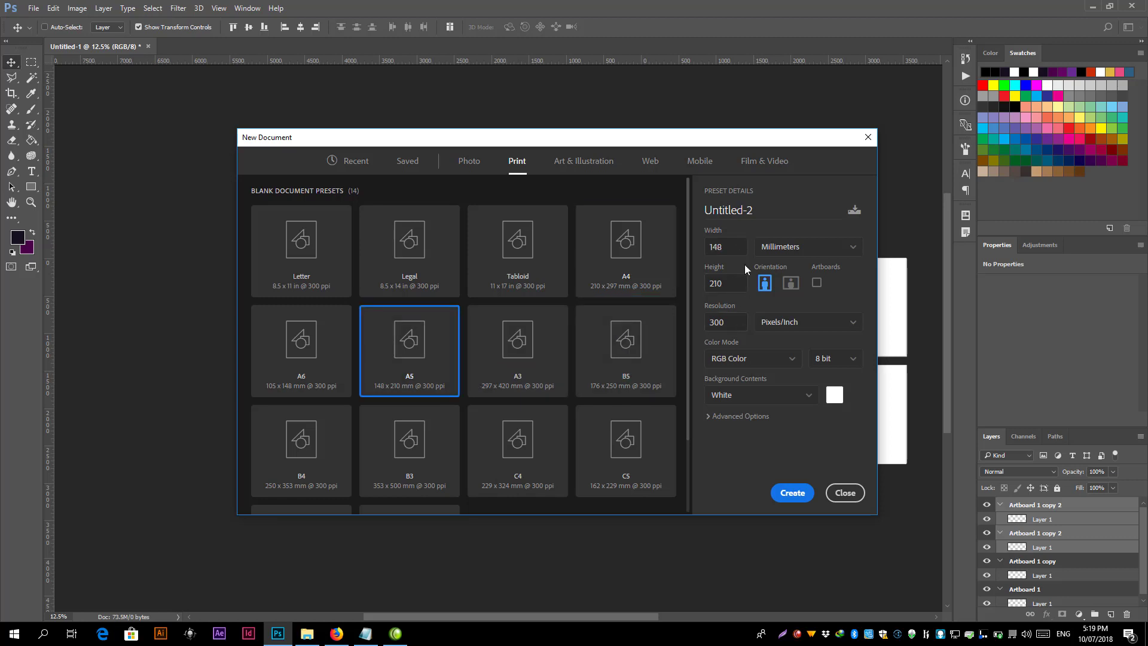
# Step: Try the Art & Illustration presets: 18 x 24 in Poster, 4 x 6 in Postcard and 1280 x 720
pyautogui.click(589, 162)
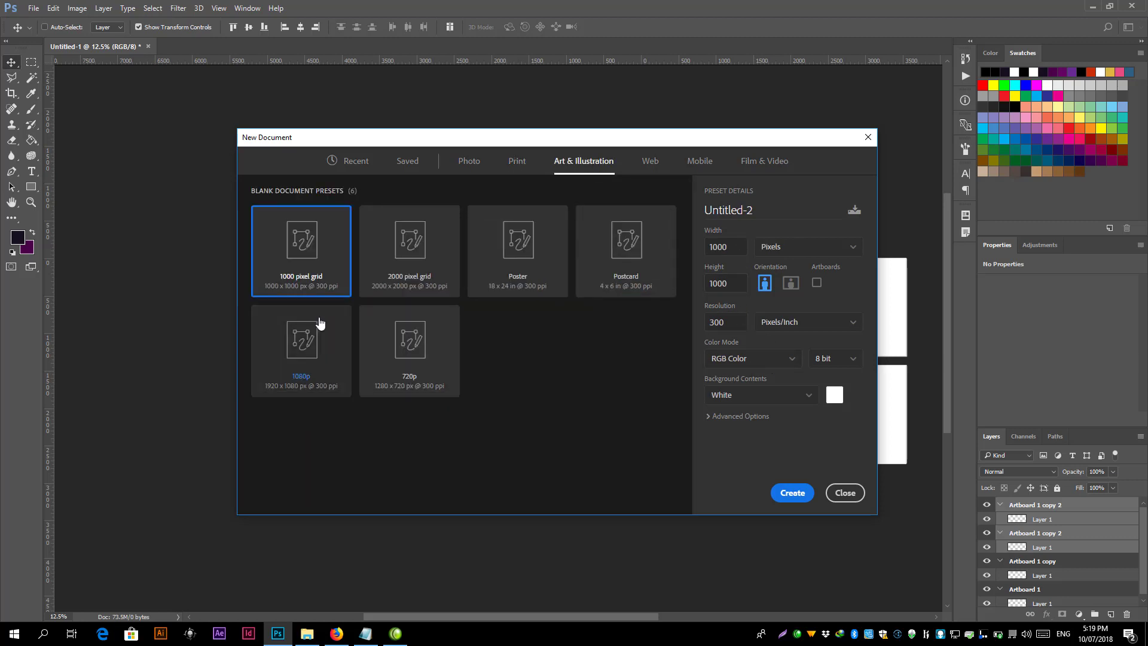
pyautogui.click(537, 290)
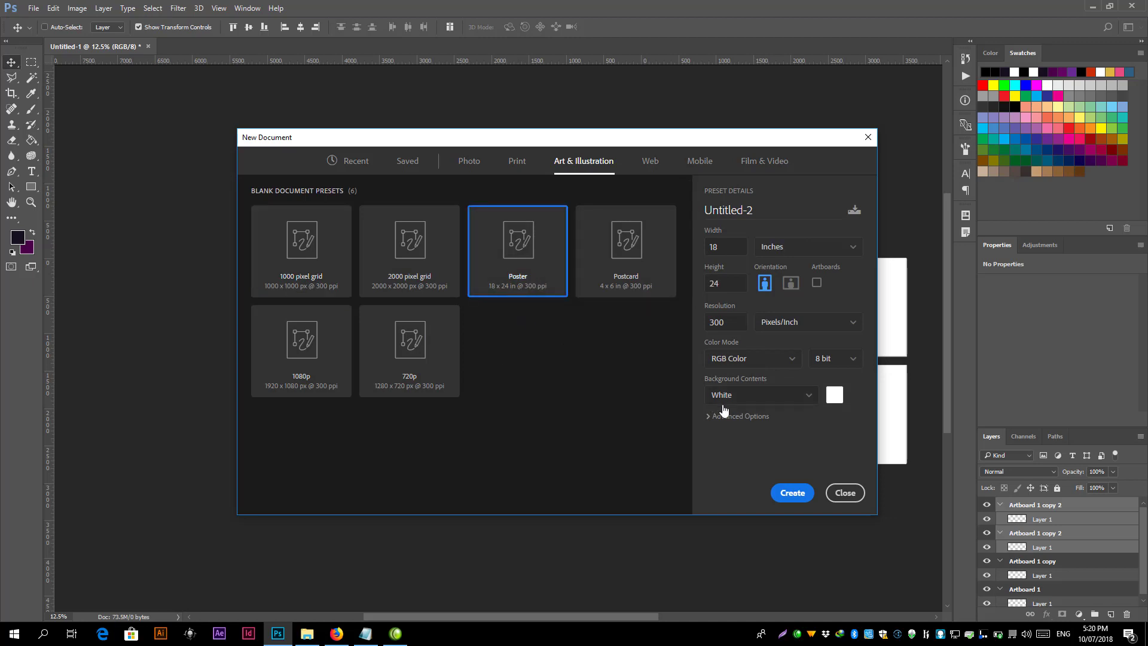
pyautogui.click(615, 224)
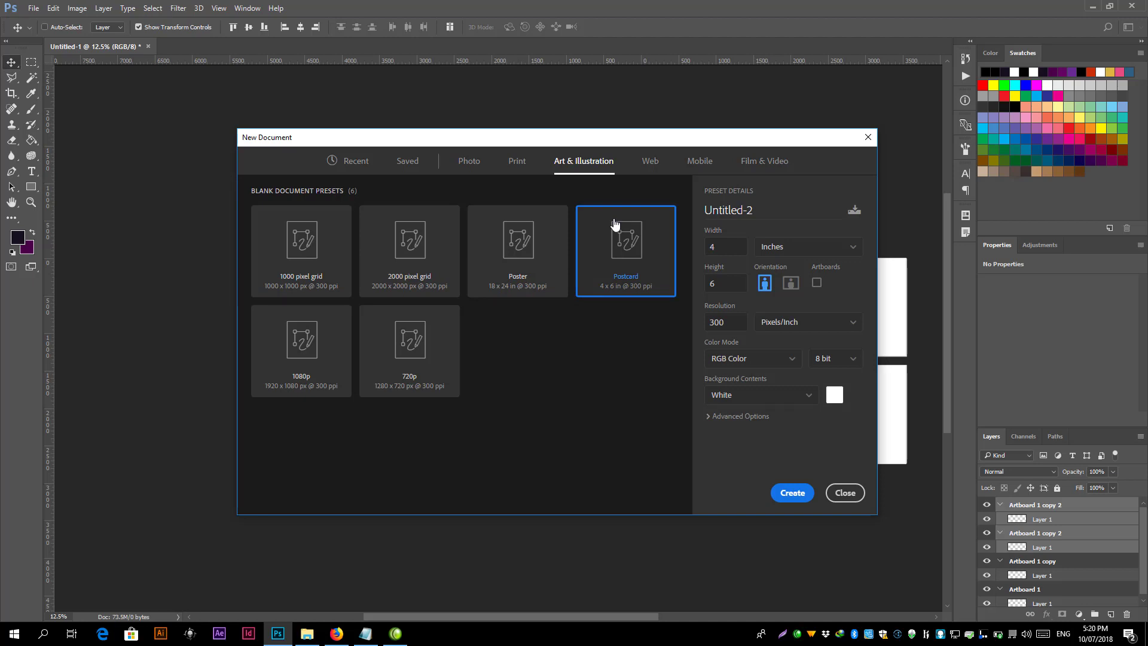
pyautogui.click(413, 389)
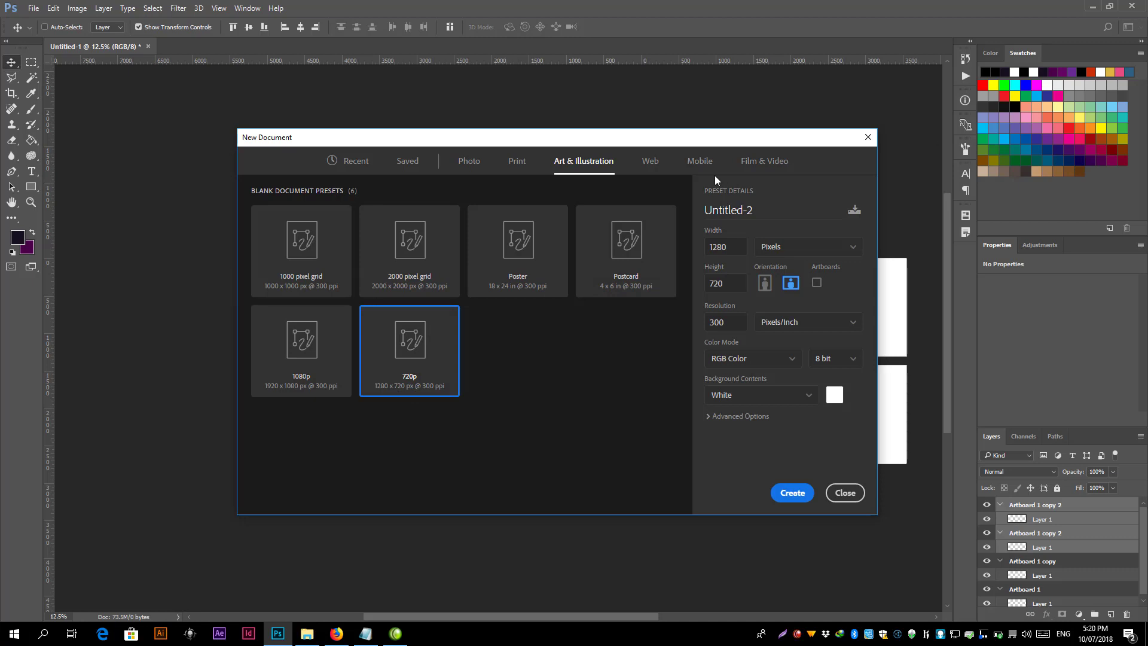
pyautogui.click(650, 161)
# Step: Open 03_HomePage_Video.jpg from the my psds folder in File Explorer
pyautogui.click(307, 633)
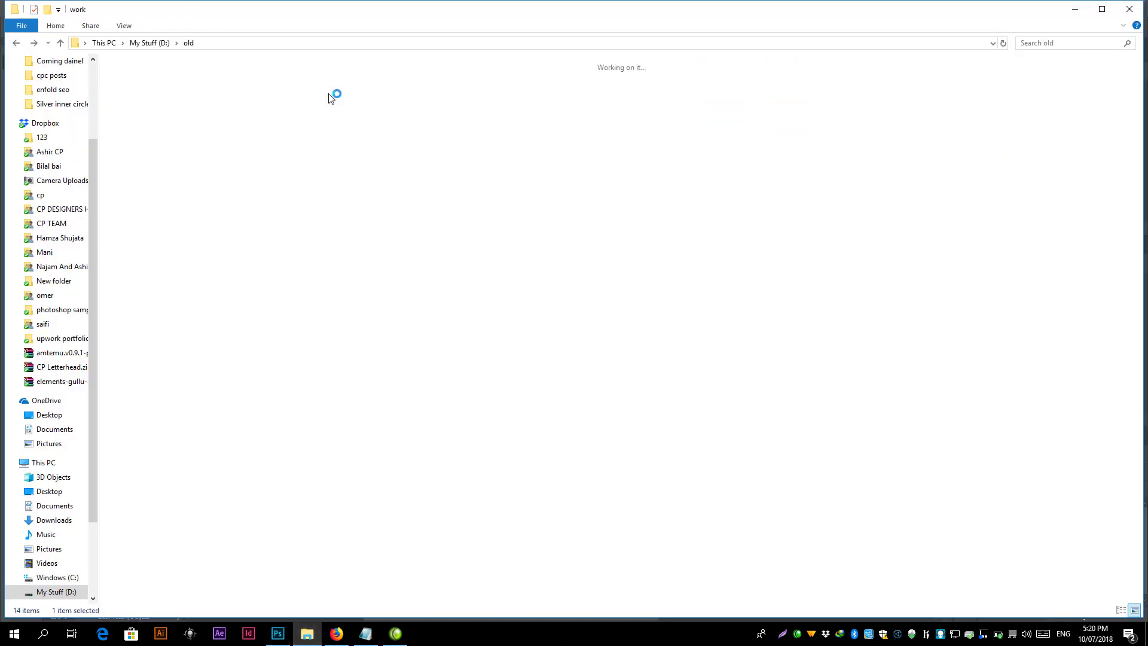
pyautogui.scroll(-5, 883, 353)
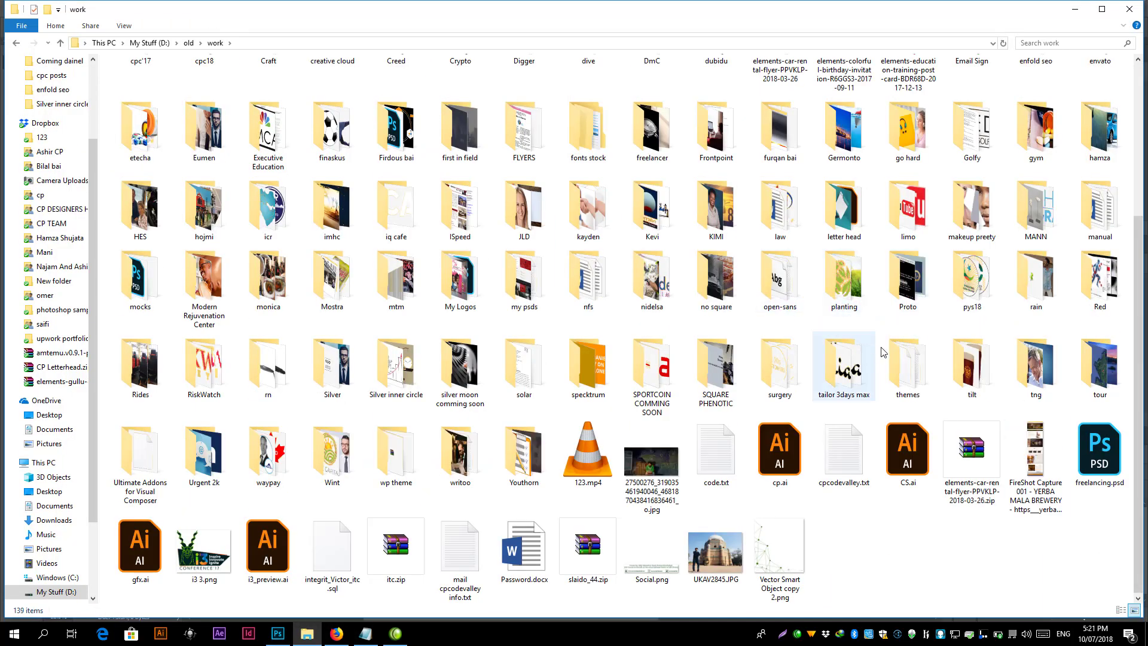
pyautogui.doubleClick(527, 299)
pyautogui.click(540, 114)
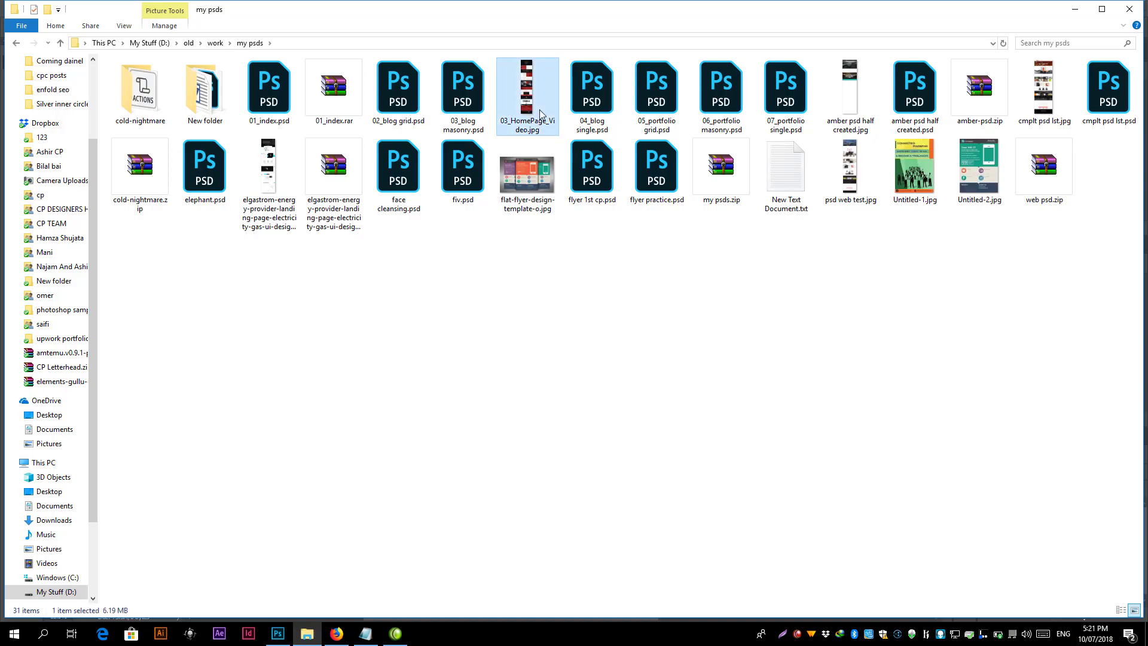
pyautogui.doubleClick(540, 113)
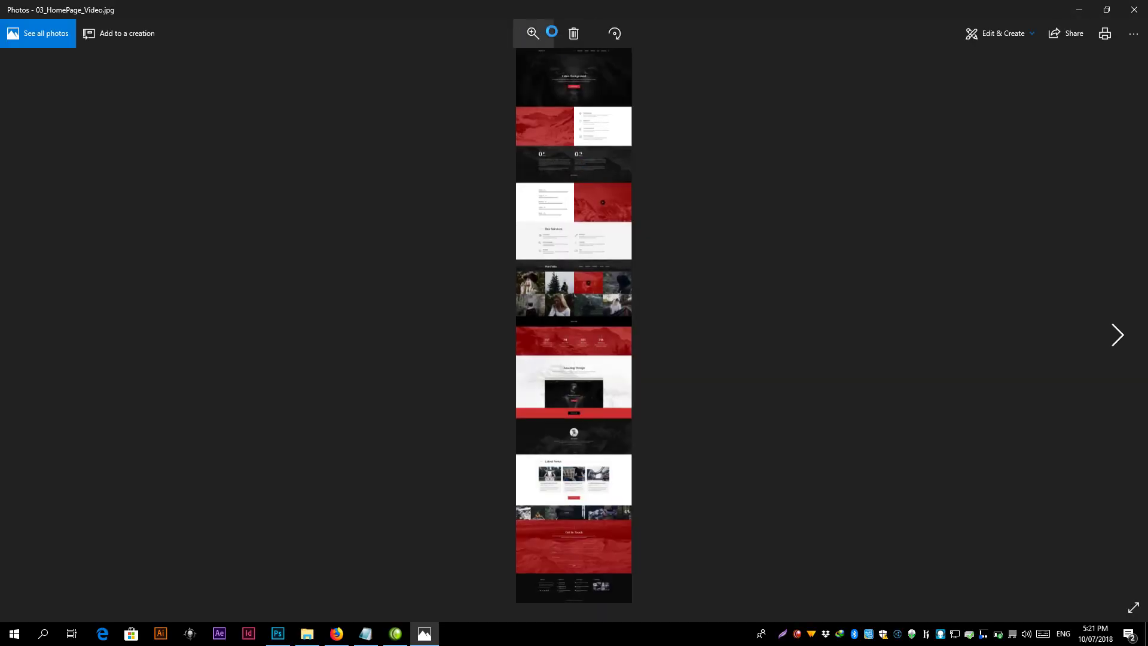
# Step: Bring up the 03_HomePage_Video.jpg webpage mockup in the Photos app
pyautogui.click(529, 33)
pyautogui.click(530, 63)
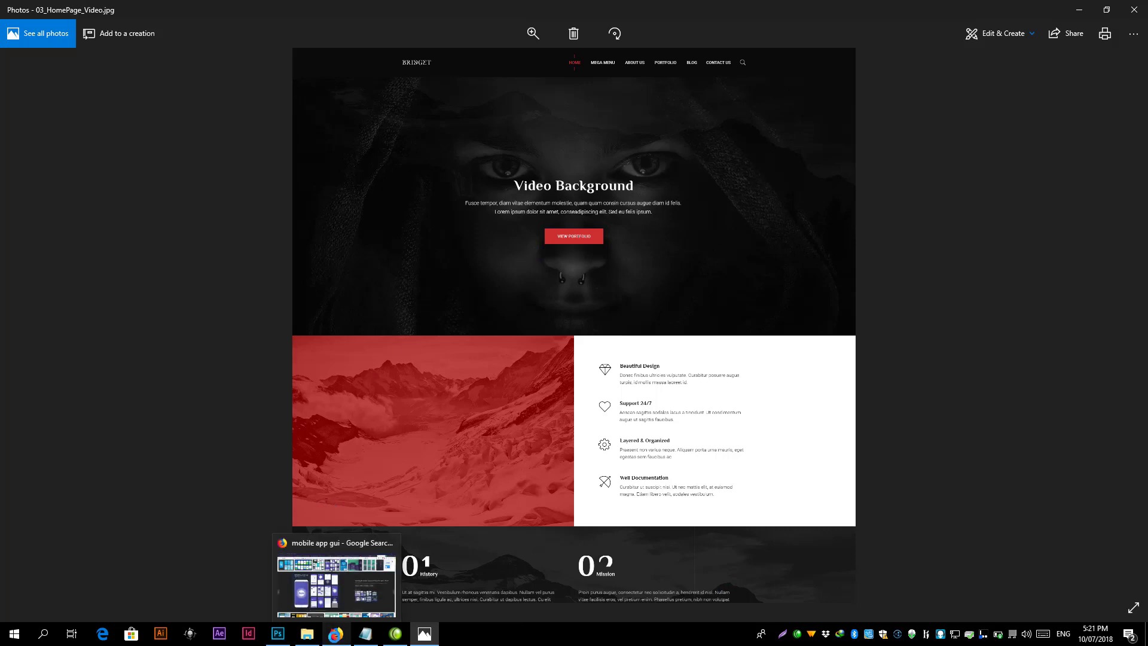
# Step: Draw a dark rectangle on Artboard 1, copy its CSS and paste it into the Notepad note
pyautogui.click(277, 634)
pyautogui.click(31, 187)
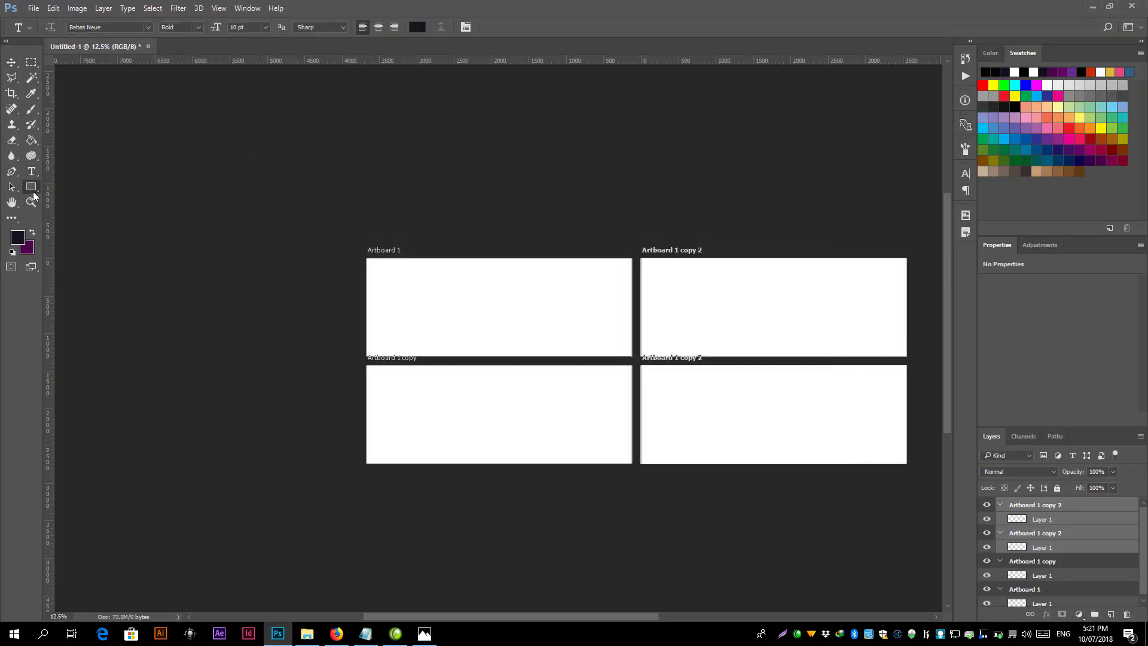
pyautogui.moveTo(466, 279); pyautogui.dragTo(537, 297)
pyautogui.rightClick(1049, 590)
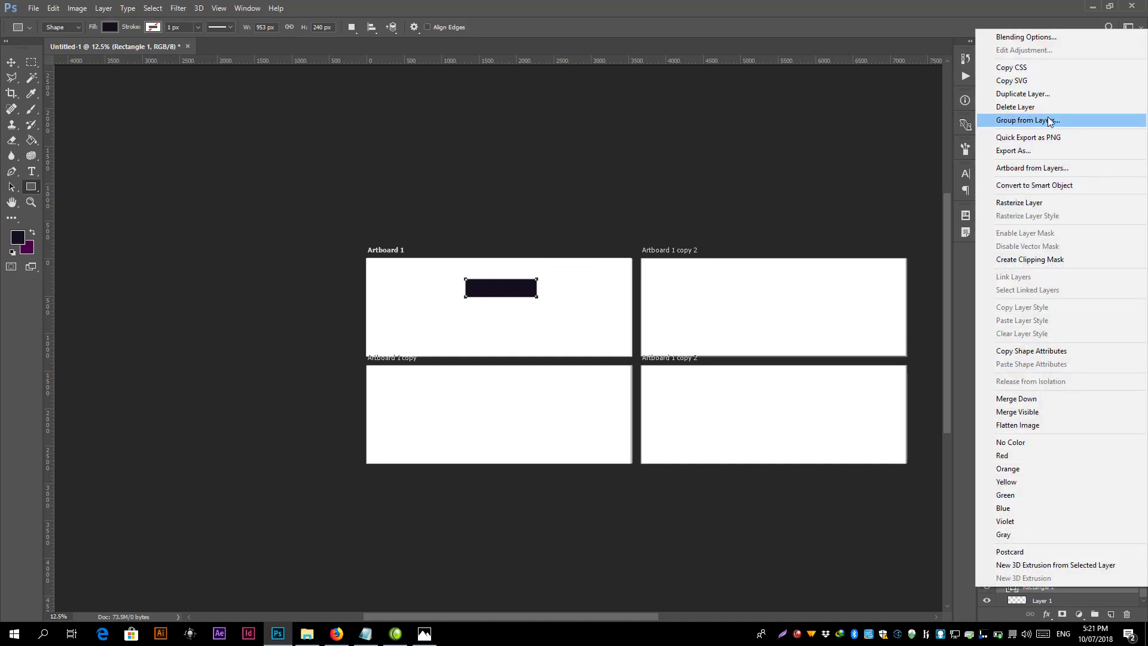
pyautogui.click(365, 633)
pyautogui.hotkey('ctrl', 'a')
pyautogui.write('.Rectangle_1 {  background-color: rgb(22, 16, 30);  position: absolute;  left: 1318px;  top: 271px;  width: 953px;  height: 240px;  z-index: 3;}')
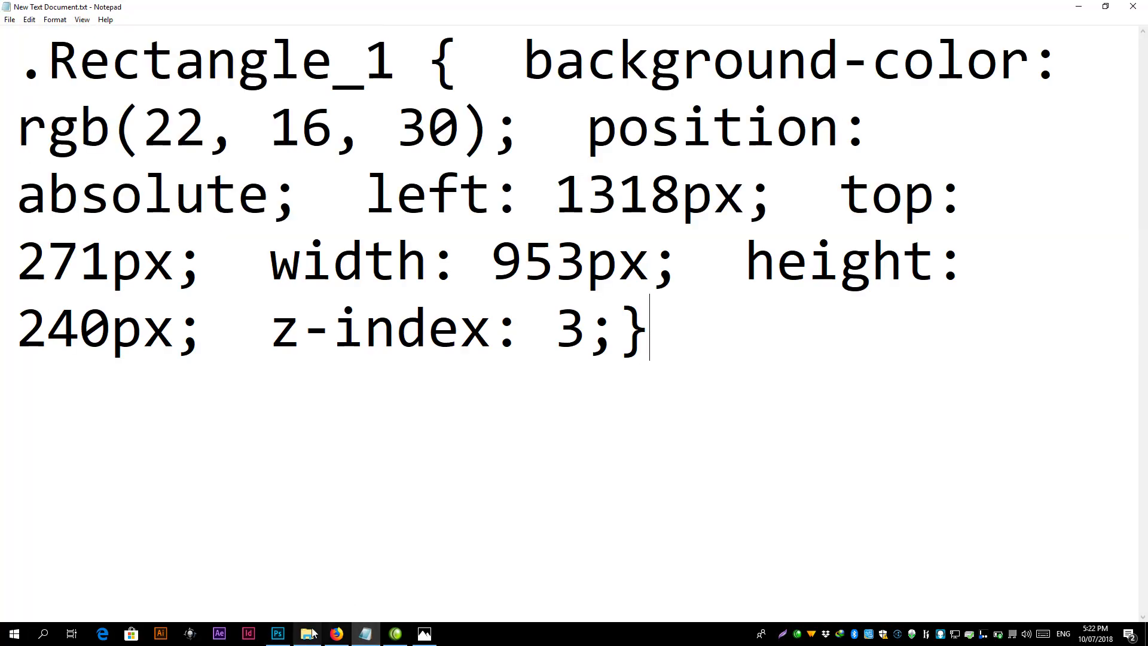
# Step: Glance back at the artboard document, then return to the webpage mockup in Photos
pyautogui.click(277, 633)
pyautogui.click(336, 634)
pyautogui.click(278, 633)
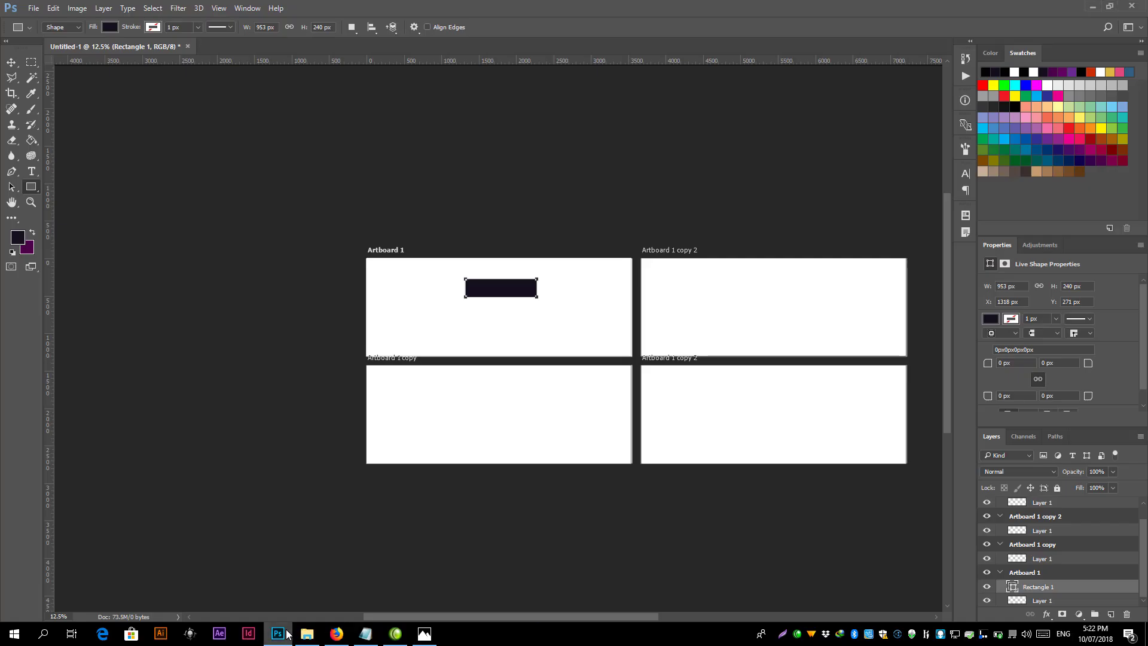
pyautogui.click(422, 635)
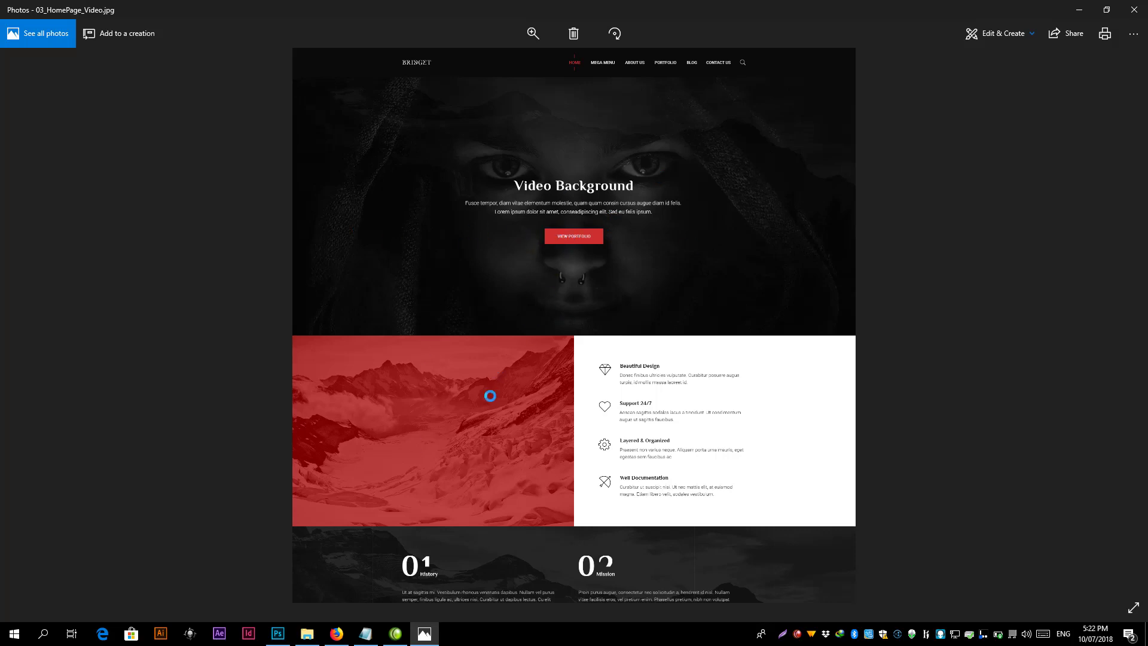
# Step: Scroll through the webpage mockup in Photos
pyautogui.scroll(-10, 643, 446)
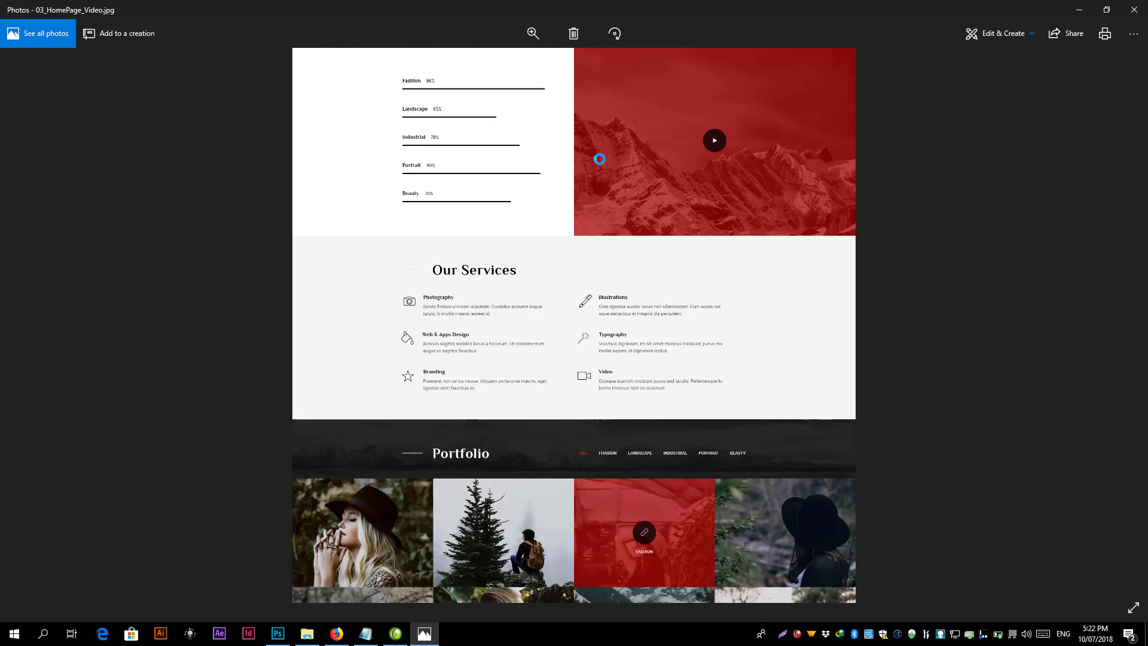
pyautogui.scroll(2, 600, 163)
pyautogui.scroll(3, 600, 418)
pyautogui.scroll(1, 577, 391)
pyautogui.scroll(3, 594, 226)
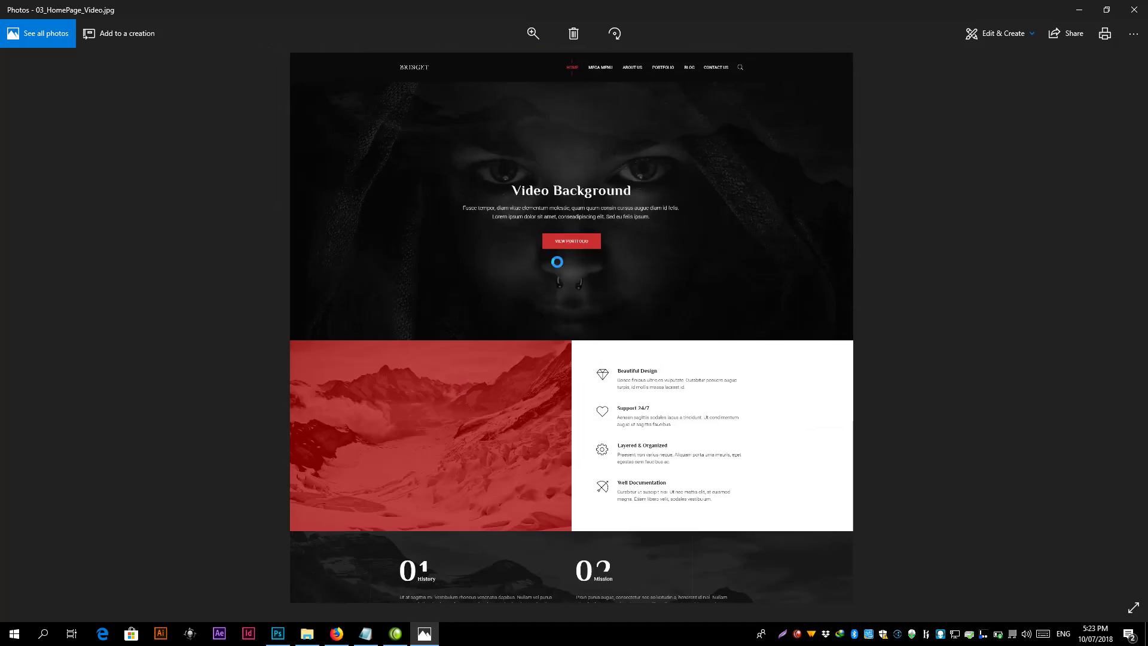
# Step: Select the .Rectangle_1 class name in the Notepad CSS, then go back to the mockup
pyautogui.click(365, 633)
pyautogui.moveTo(17, 60)
pyautogui.mouseDown()
pyautogui.moveTo(383, 71)
pyautogui.moveTo(5, 72)
pyautogui.mouseUp()
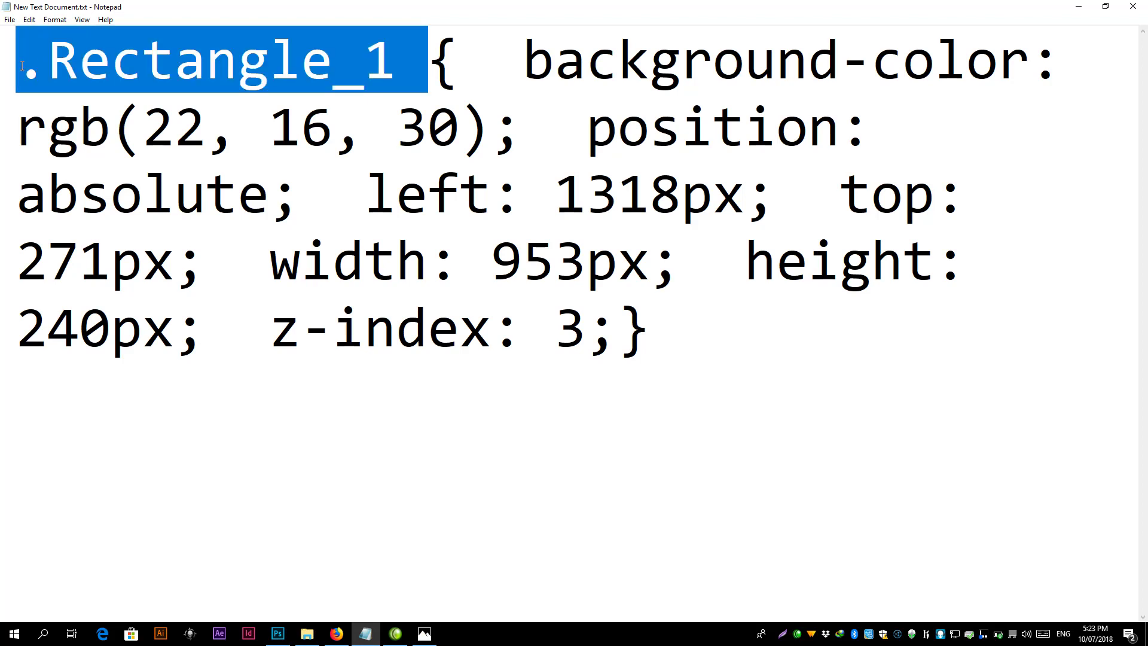
pyautogui.click(424, 633)
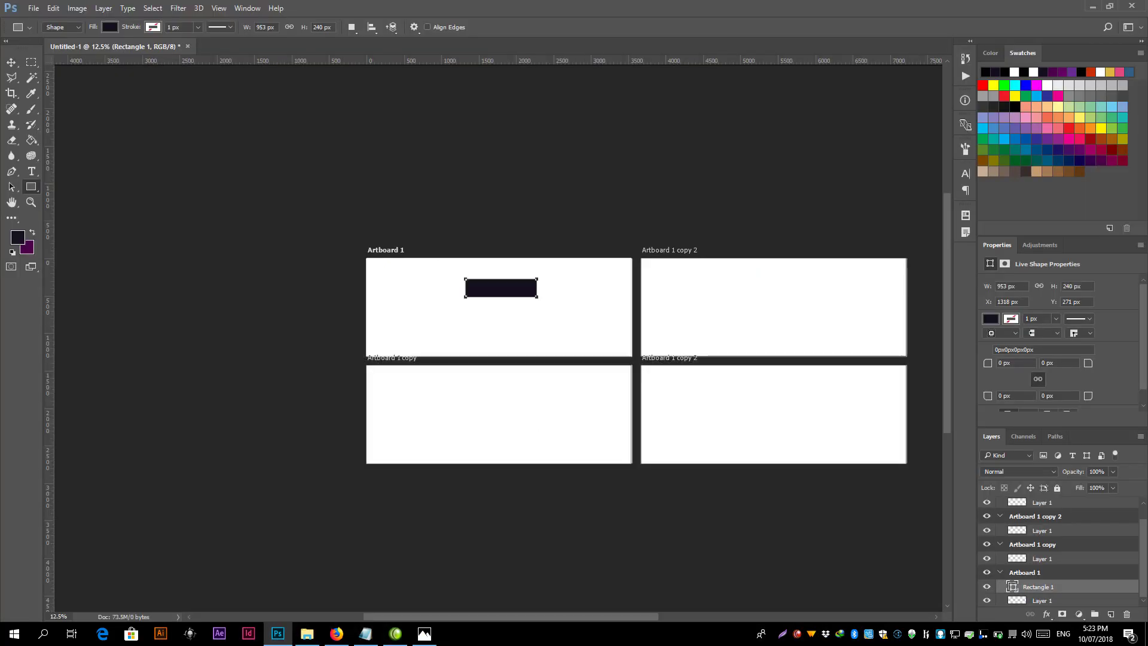
pyautogui.scroll(5, 545, 274)
# Step: Start a new document and try the Web presets Web Medium and MacBook Pro 13 (Retina)
pyautogui.click(35, 8)
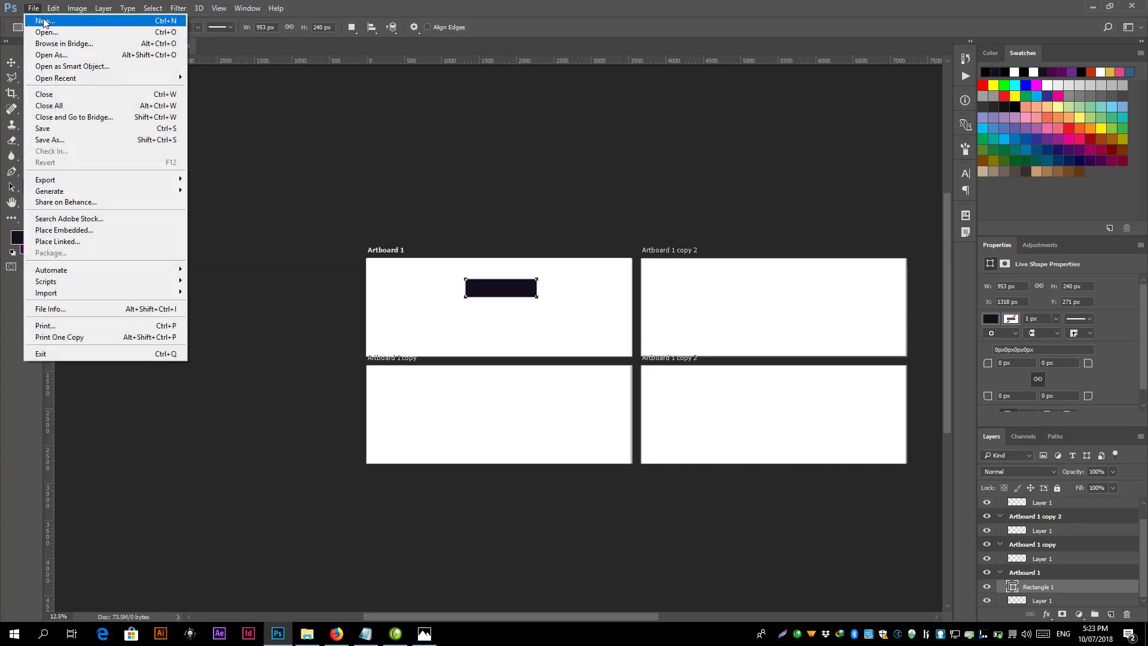
pyautogui.click(37, 18)
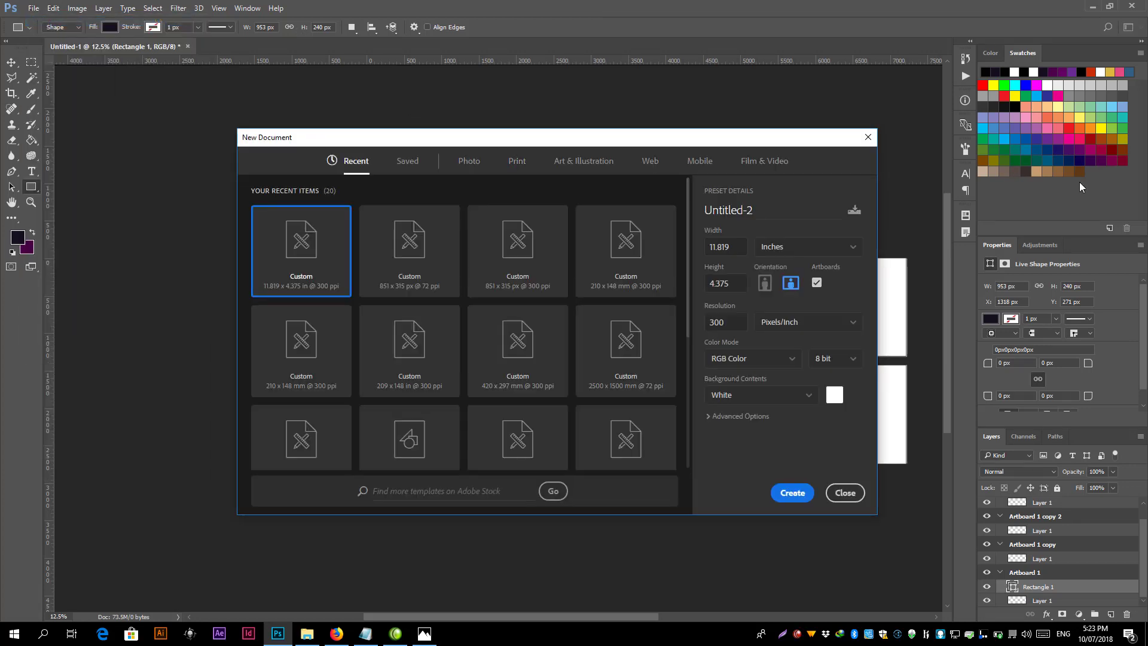
pyautogui.click(650, 160)
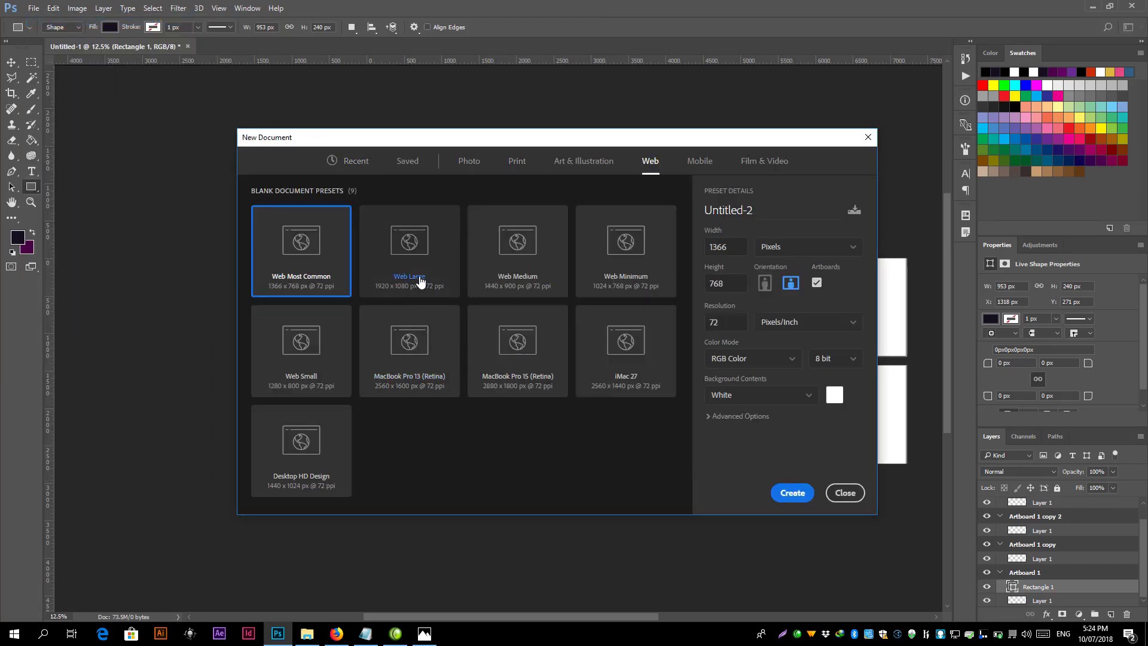
pyautogui.click(517, 251)
pyautogui.click(409, 347)
# Step: Try the Mobile presets Android 1080p and iPhone 6
pyautogui.click(699, 160)
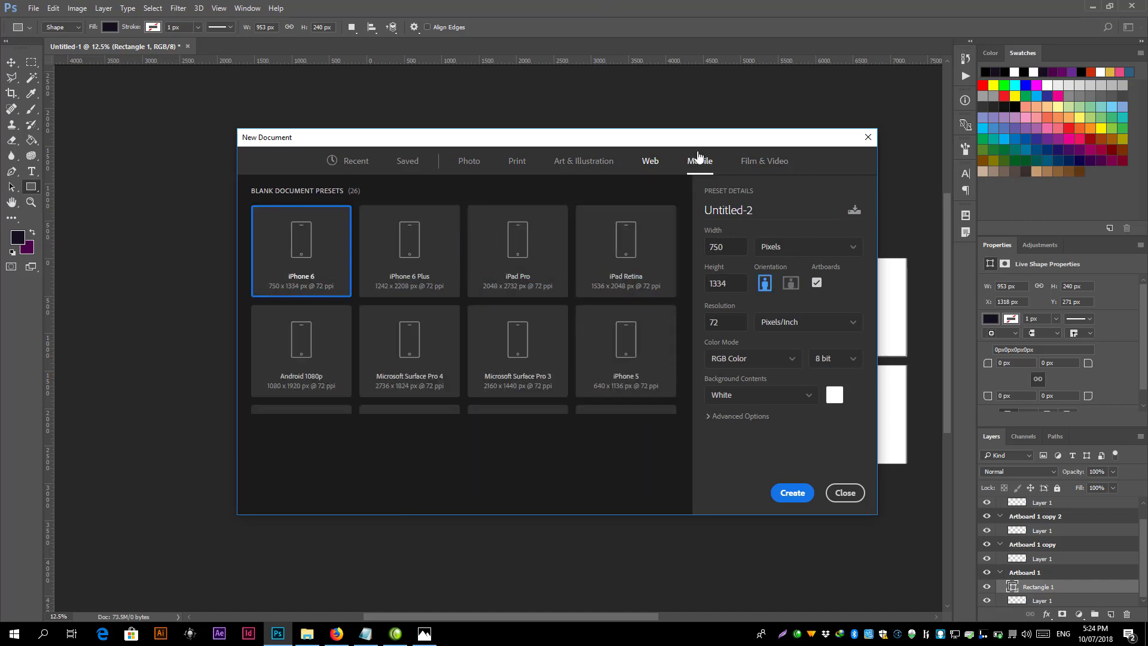
pyautogui.scroll(-5, 351, 333)
pyautogui.scroll(5, 351, 333)
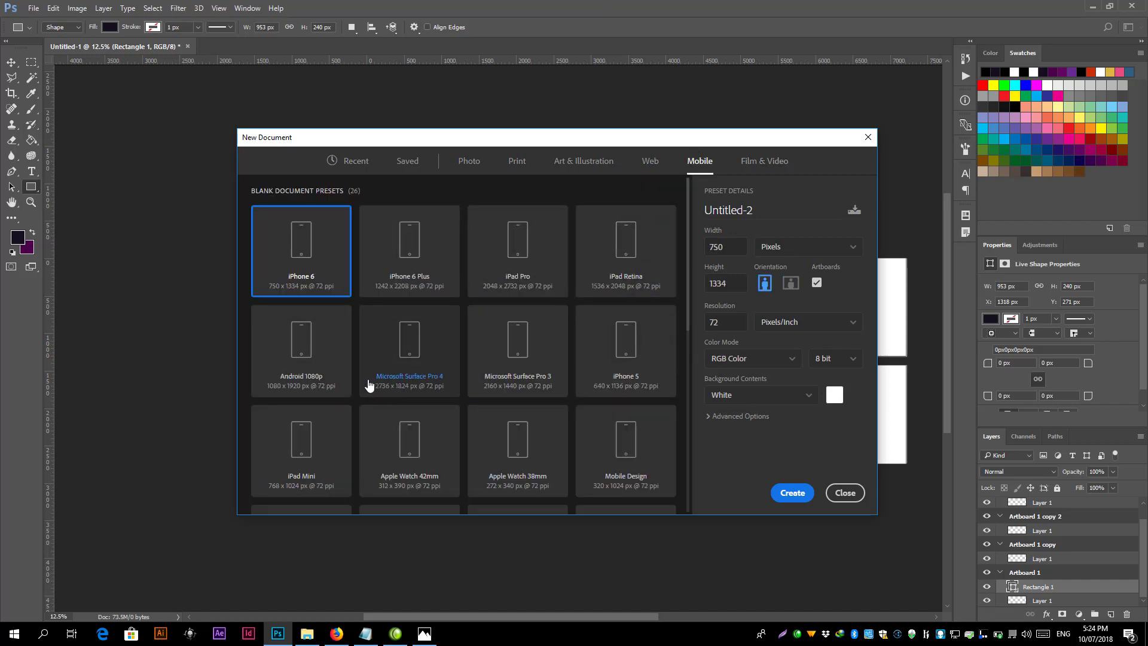
pyautogui.click(341, 342)
pyautogui.click(336, 268)
# Step: Select the Film & Video UHDTV/4K 2160p preset, dismiss the dialog and close the artboard document
pyautogui.click(765, 161)
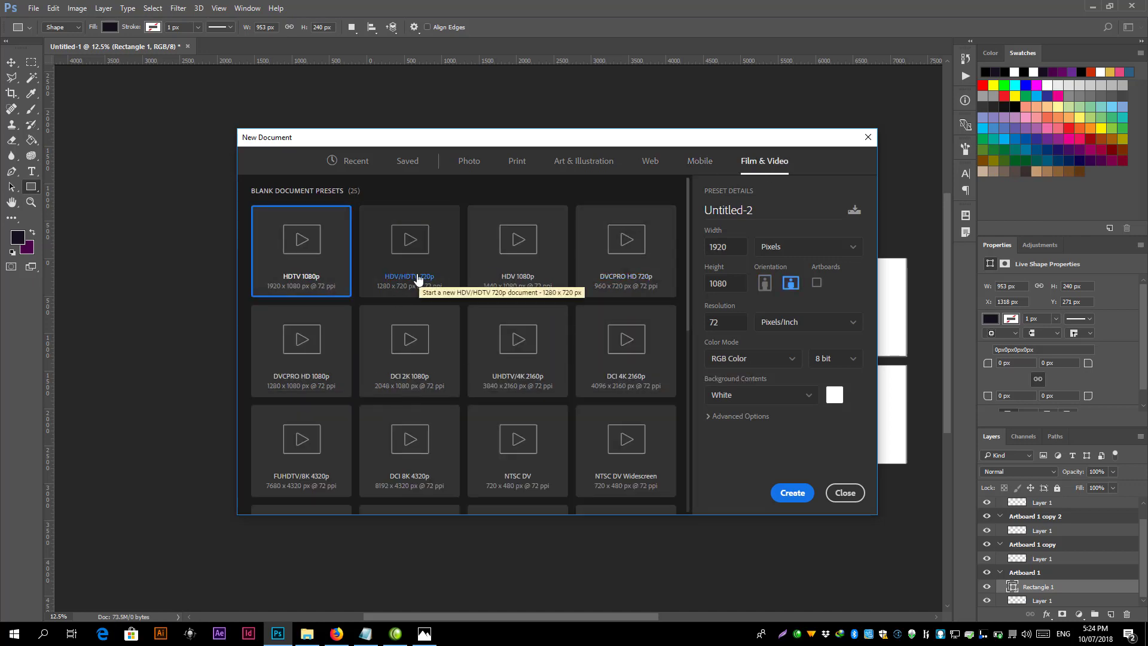
pyautogui.click(559, 361)
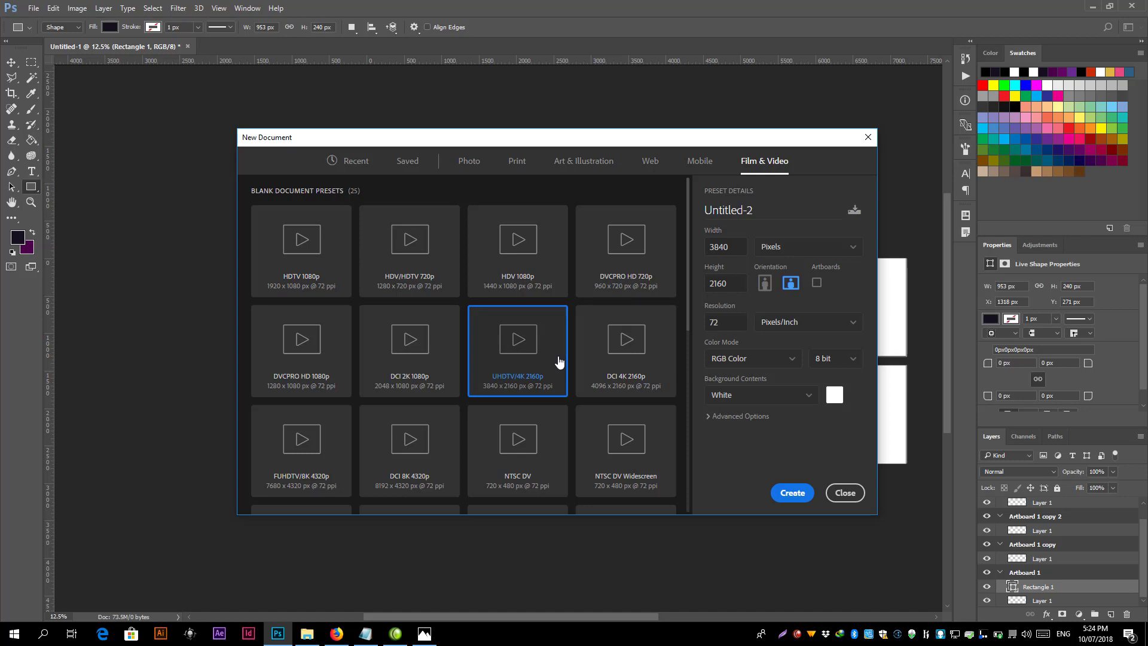
pyautogui.click(845, 493)
pyautogui.click(188, 47)
# Step: Discard the artboard changes and create a blank A4 document at 300 ppi from Print presets
pyautogui.press('n')
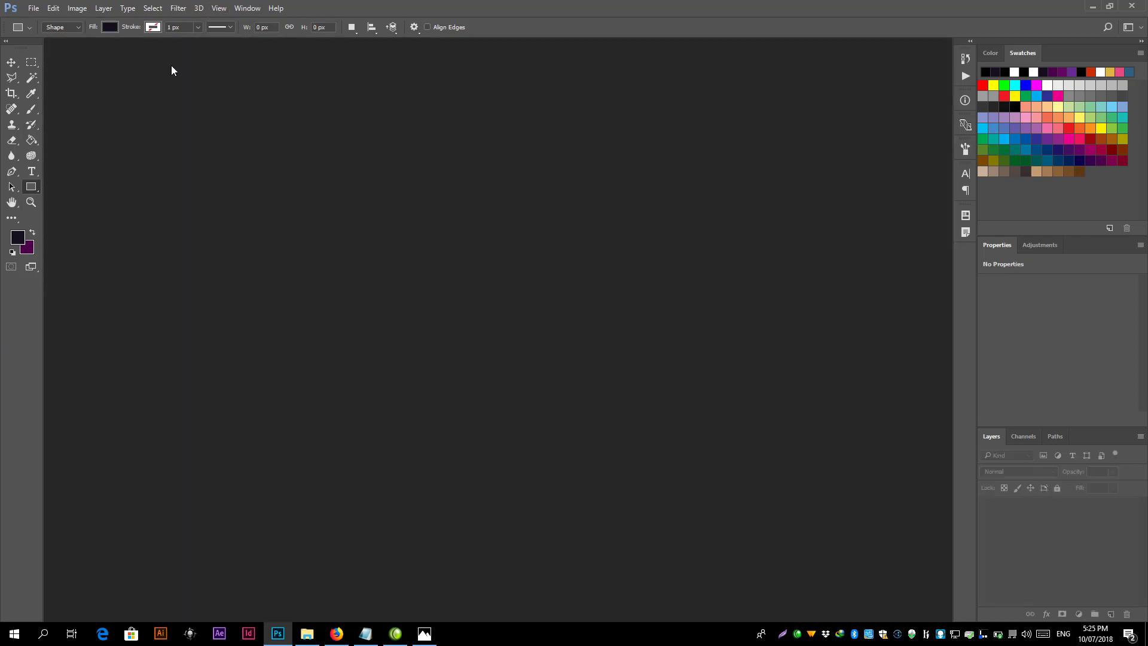
pyautogui.hotkey('alt', 'f')
pyautogui.click(31, 8)
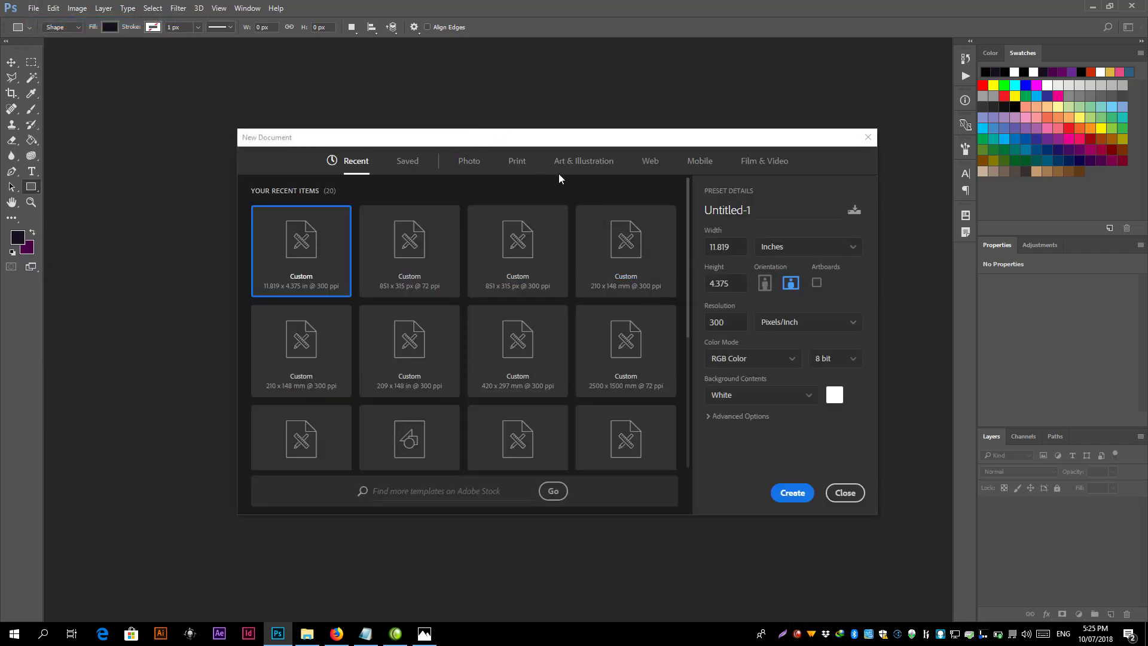
pyautogui.click(518, 161)
pyautogui.doubleClick(623, 239)
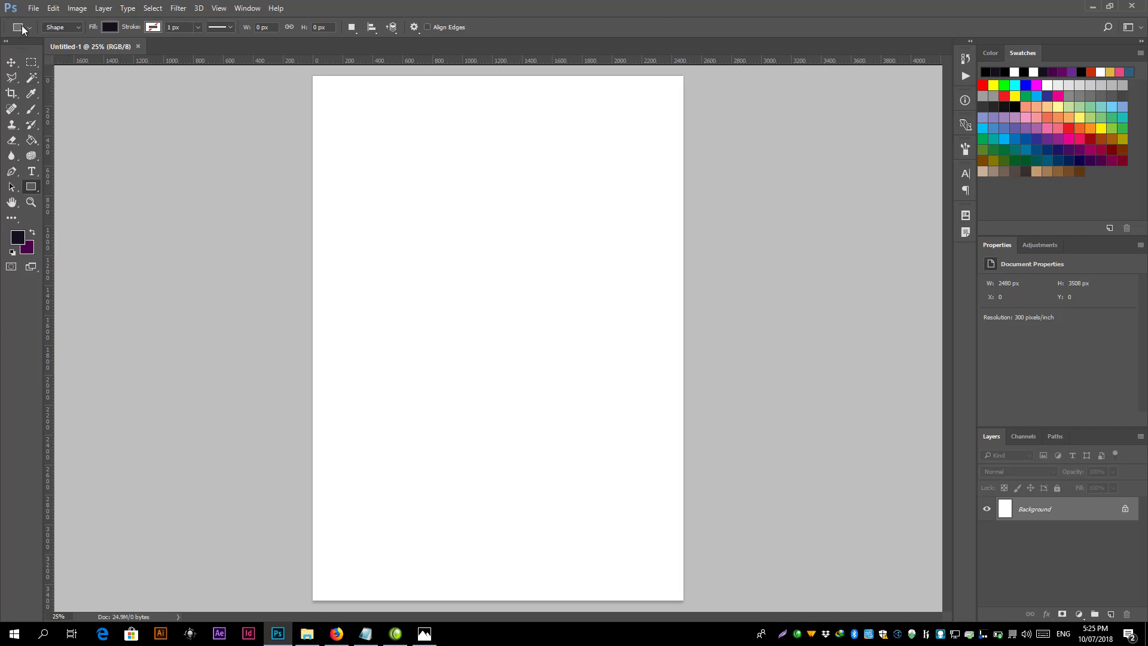
pyautogui.rightClick(798, 631)
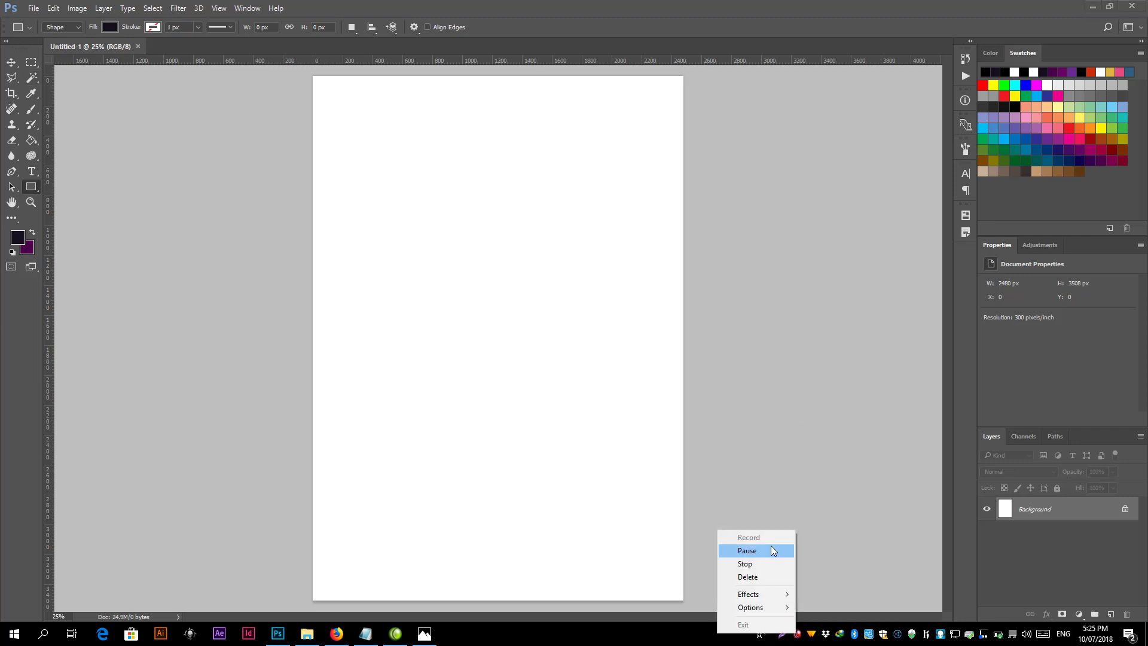